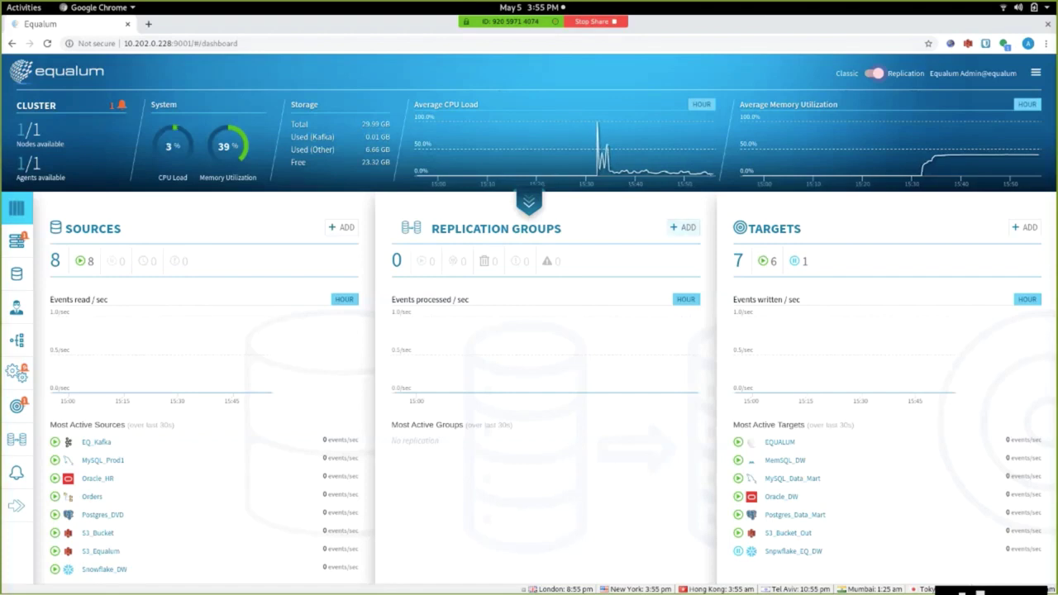
Start a replication group named RG1 with source Oracle_HR, target Postgres_Data_Mart and target schema public.
{"action": "left_click", "coordinate": [682, 226]}
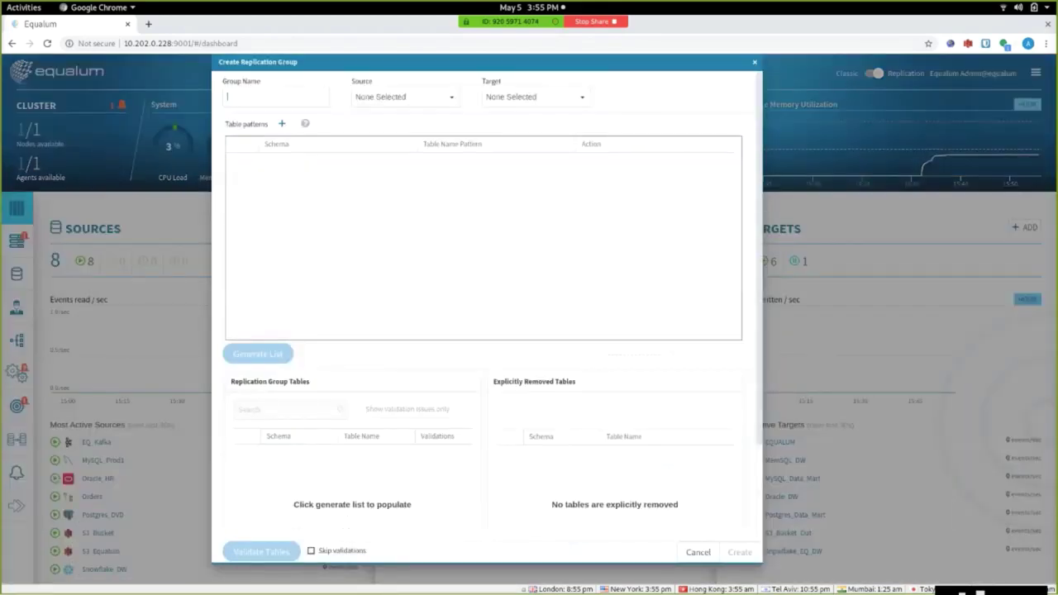
{"action": "type", "text": "RG1"}
{"action": "left_click", "coordinate": [404, 96]}
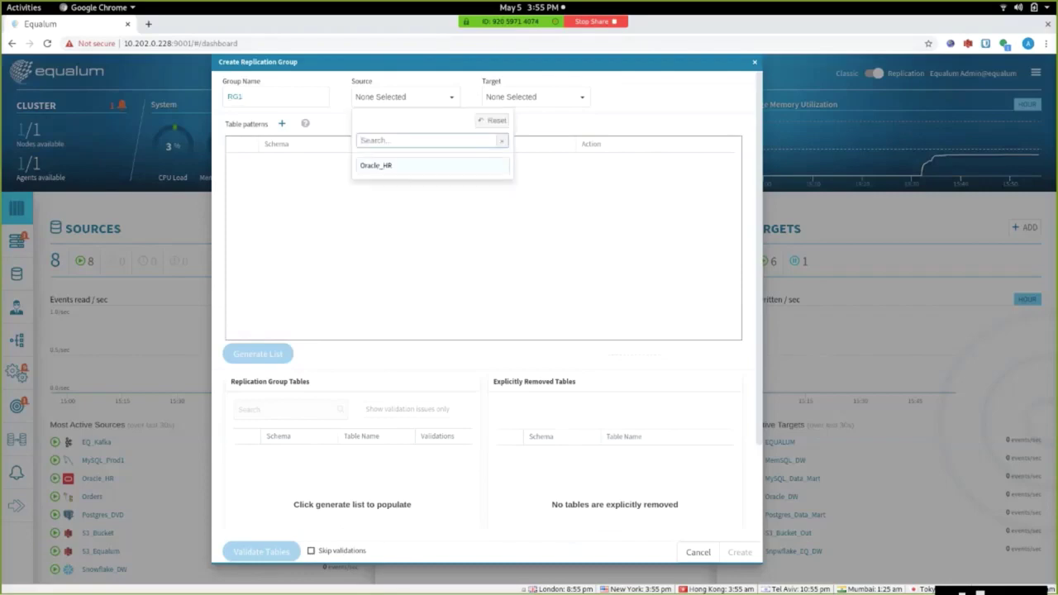
{"action": "left_click", "coordinate": [376, 165]}
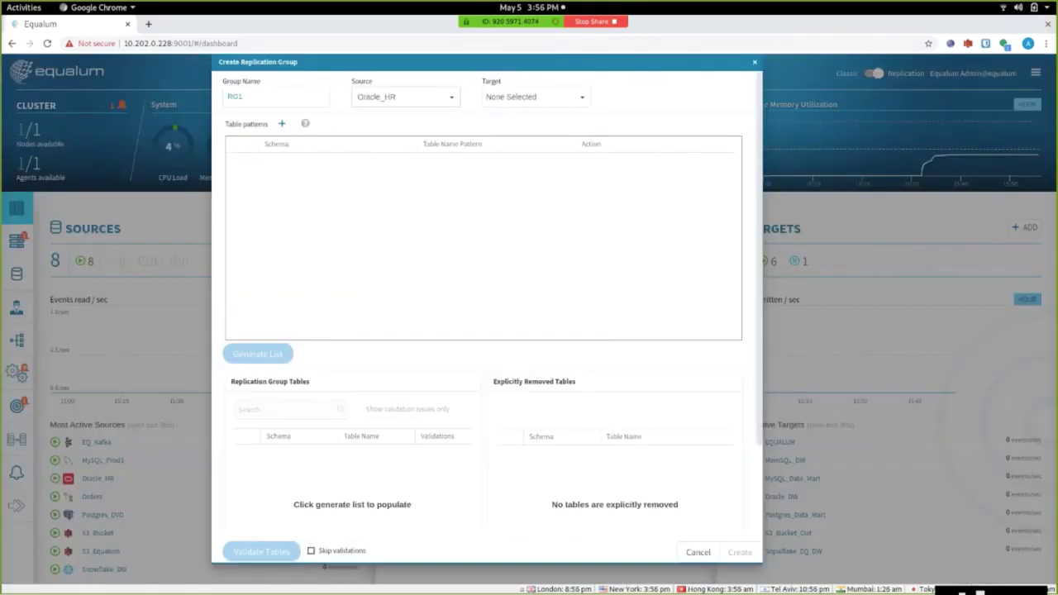
{"action": "left_click", "coordinate": [536, 97]}
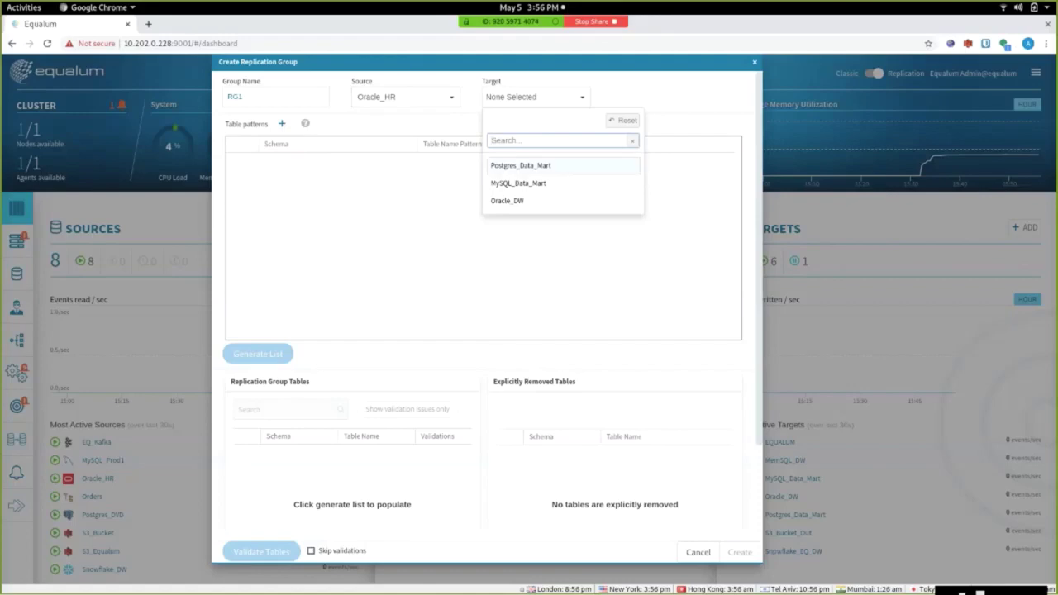
{"action": "left_click", "coordinate": [520, 165]}
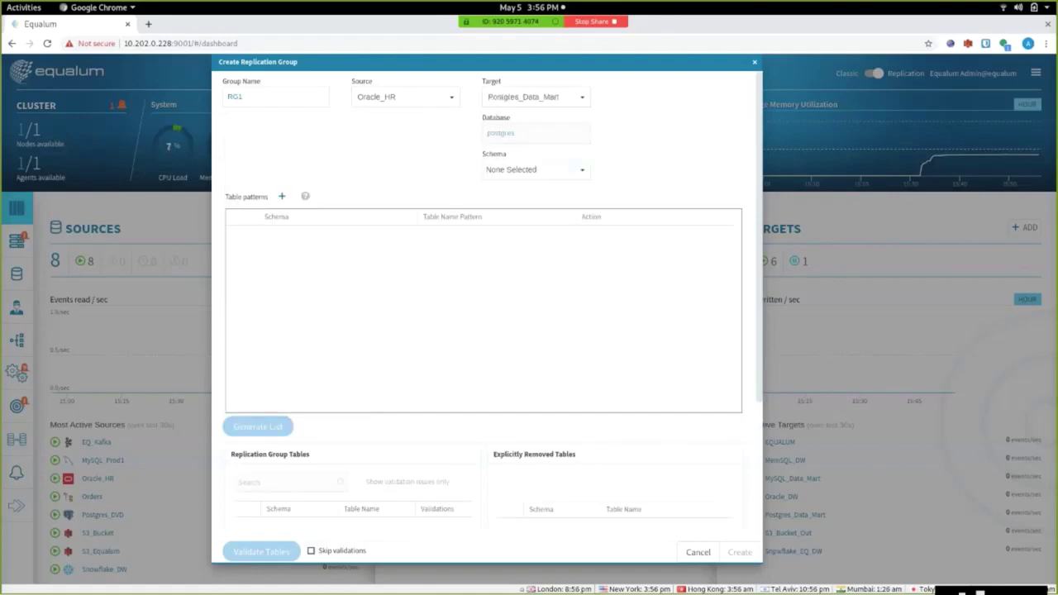
{"action": "left_click", "coordinate": [536, 169]}
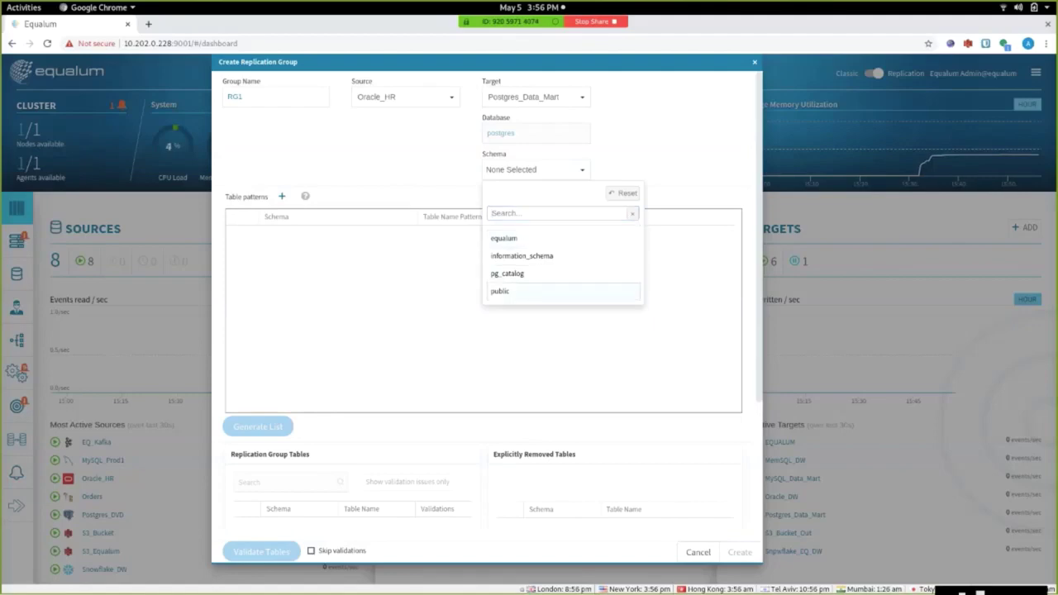
{"action": "left_click", "coordinate": [500, 291]}
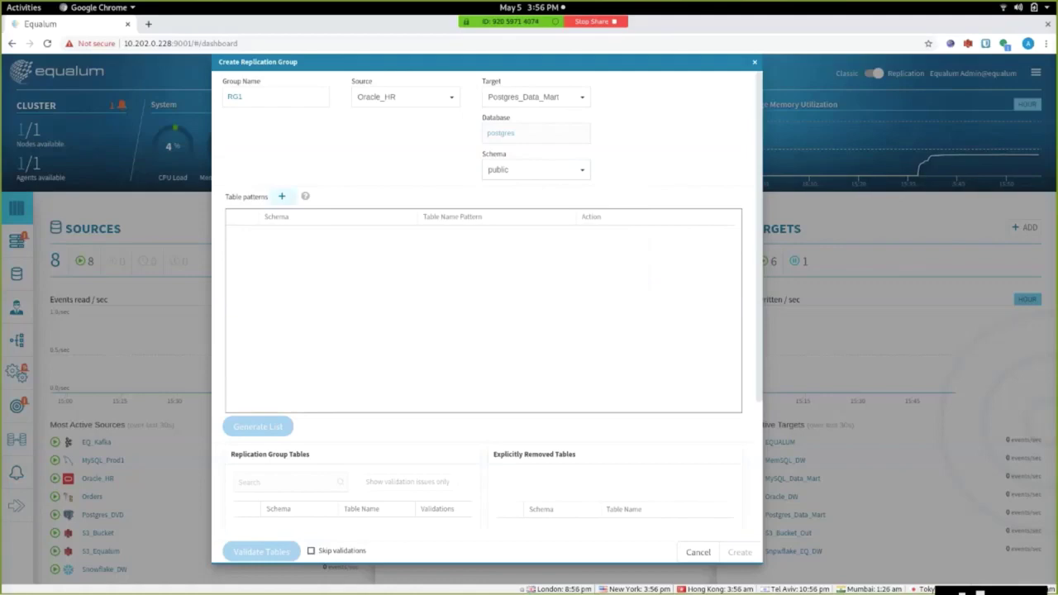
Add a table pattern that includes all tables (%) of the OT schema and generate the table list.
{"action": "left_click", "coordinate": [281, 196]}
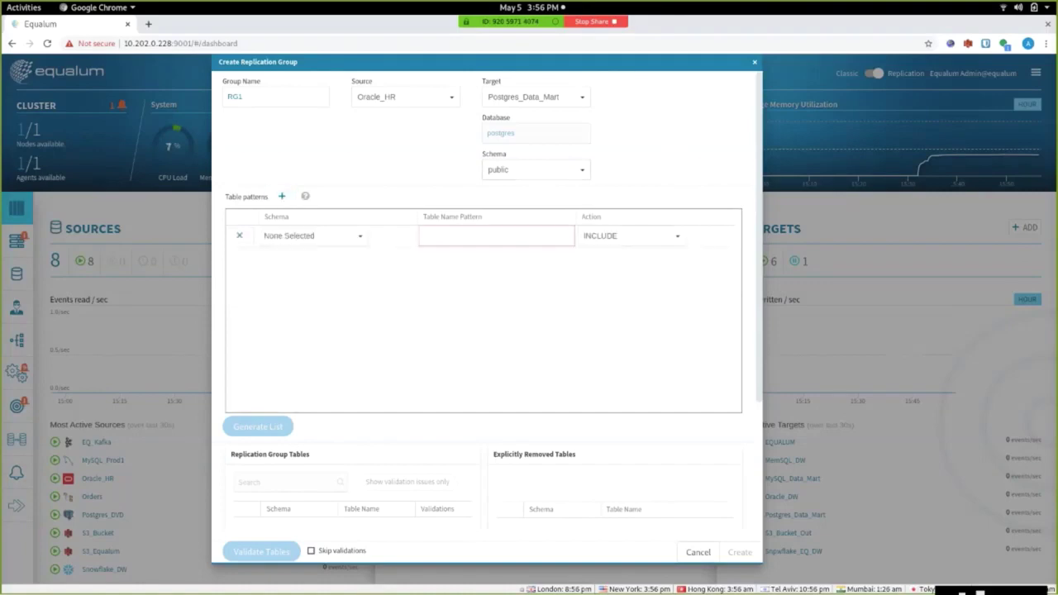
{"action": "left_click", "coordinate": [313, 236]}
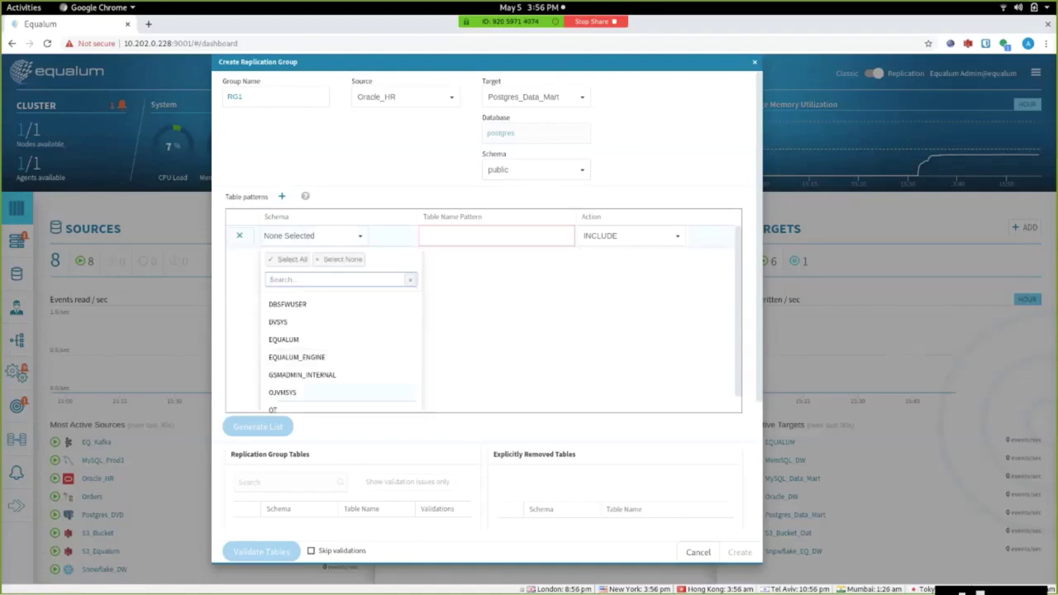
{"action": "left_click", "coordinate": [273, 409]}
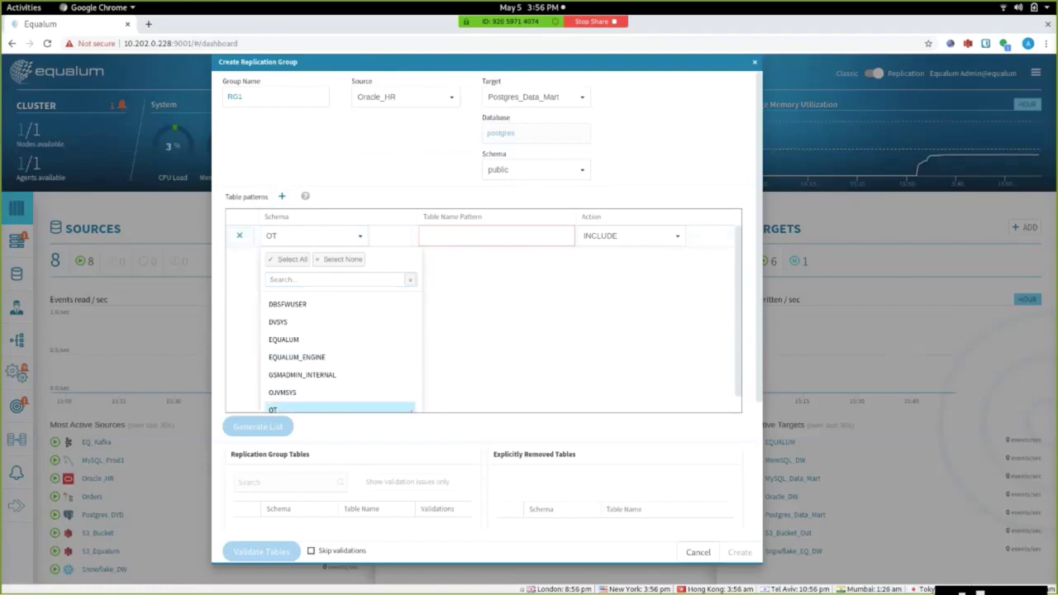
{"action": "left_click", "coordinate": [430, 235]}
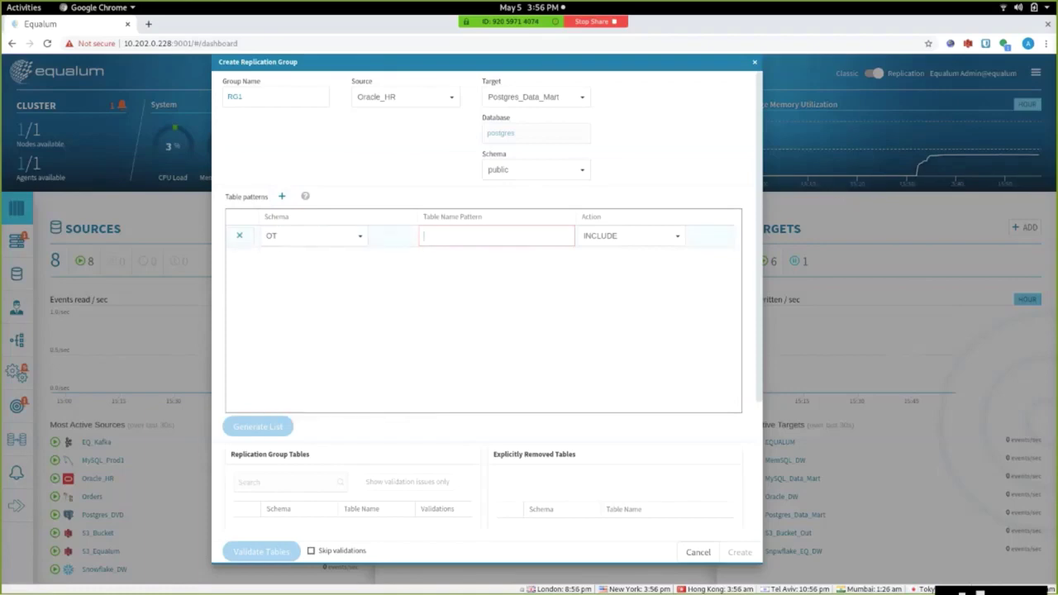
{"action": "type", "text": "%"}
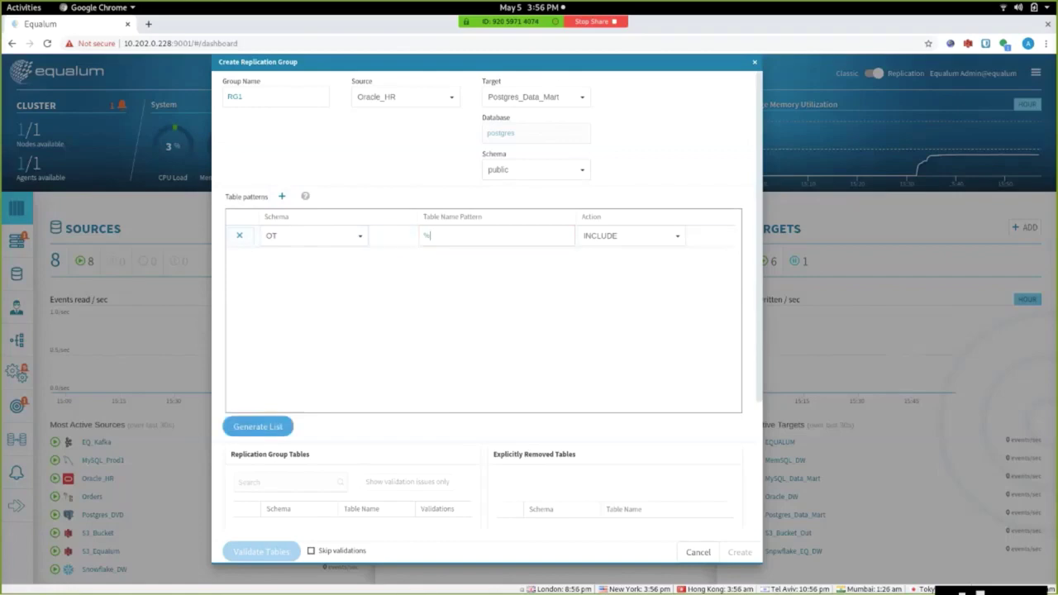
{"action": "left_click", "coordinate": [631, 236]}
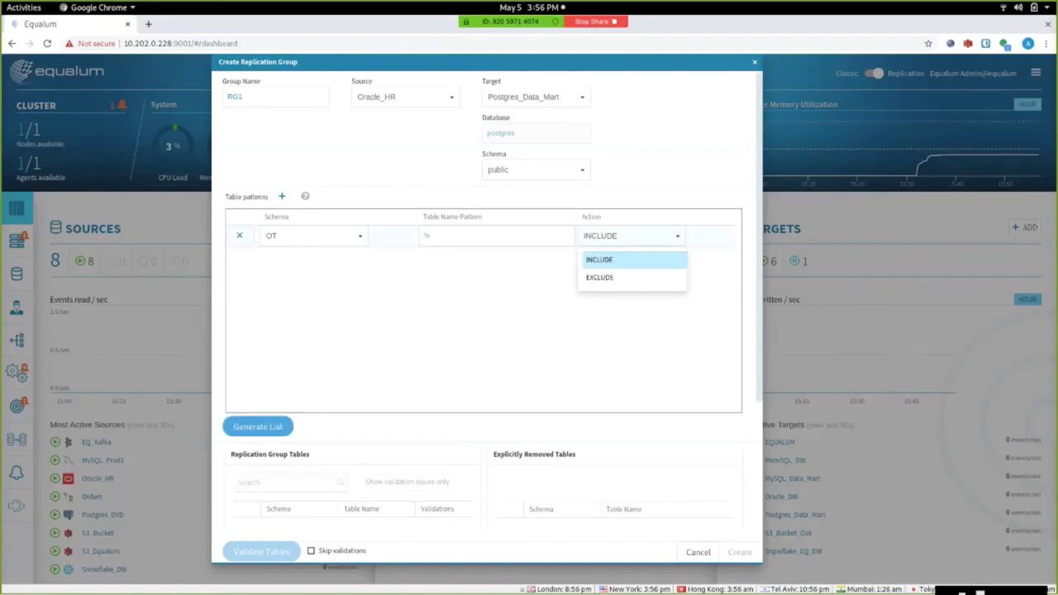
{"action": "key", "text": "Escape"}
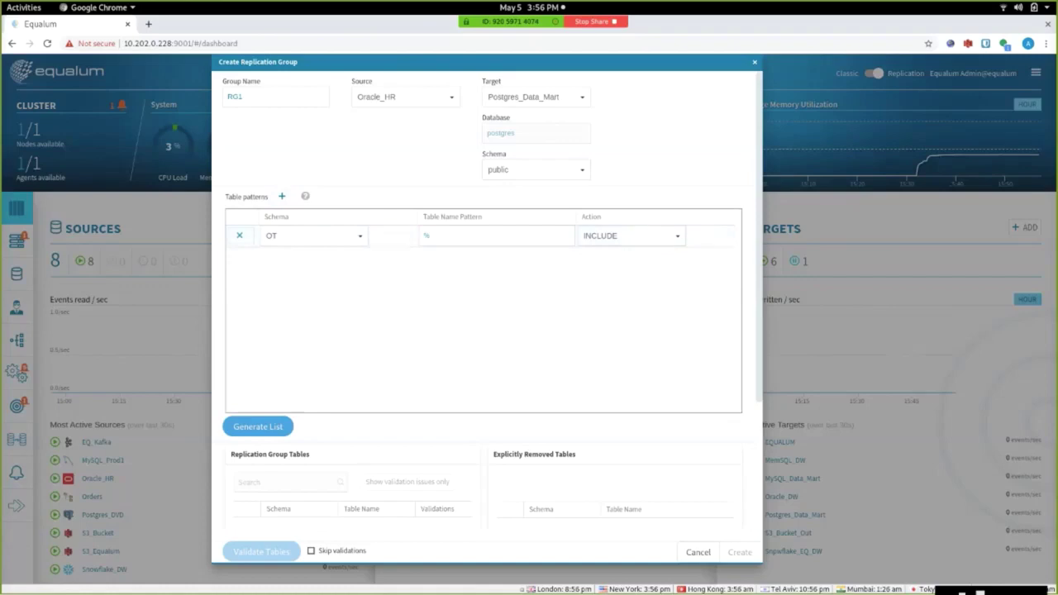
{"action": "key", "text": "Return"}
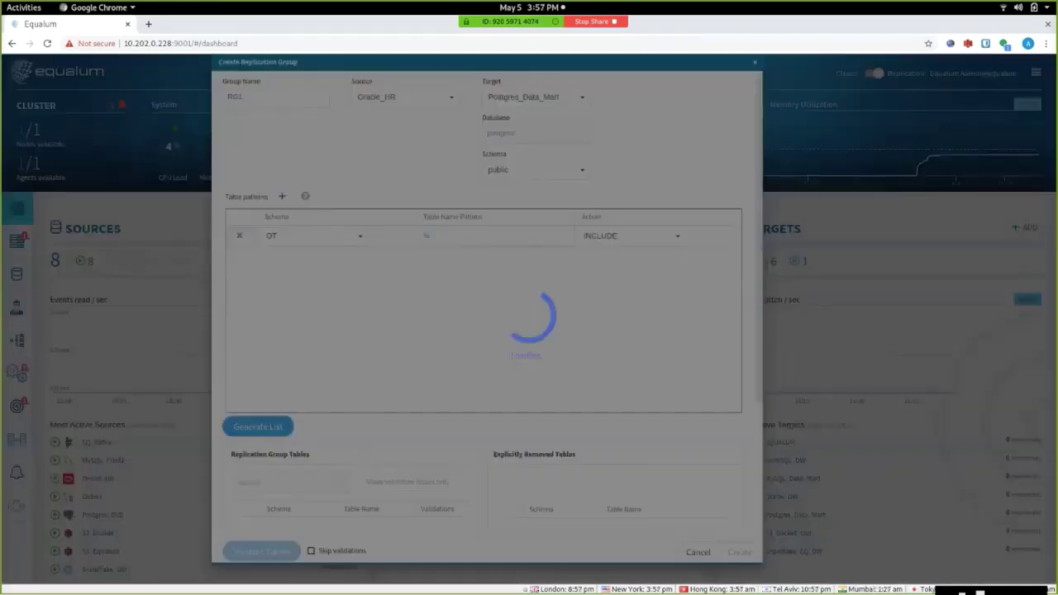
Exclude the EQ_FLOW_OUTPUT2 and EQ_FLOW_OUTPUT tables from the replication group and restore both to it.
{"action": "scroll", "coordinate": [484, 330], "scroll_direction": "down", "scroll_amount": 3}
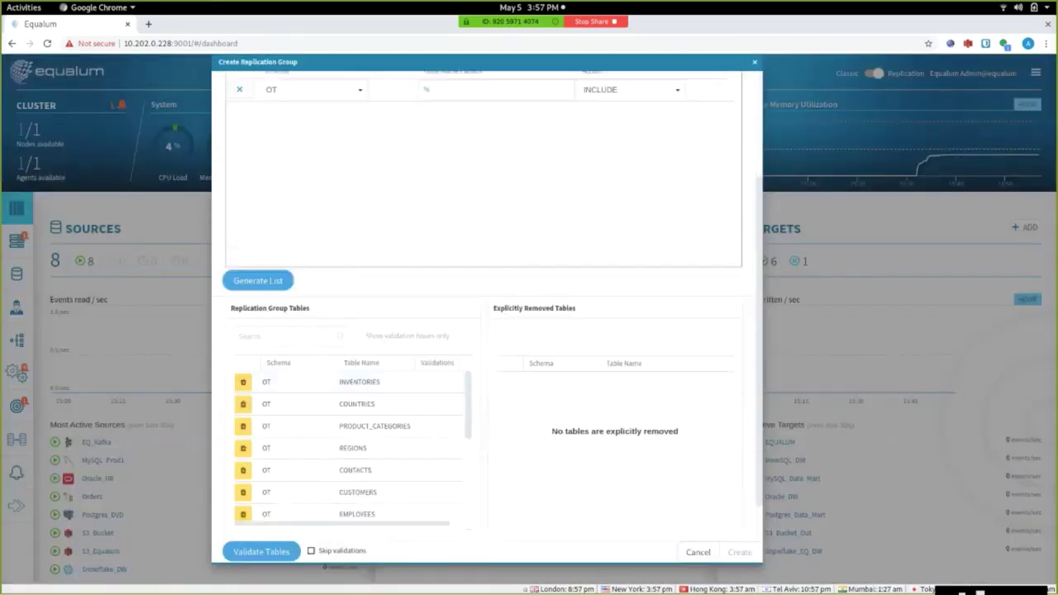
{"action": "scroll", "coordinate": [355, 440], "scroll_direction": "down", "scroll_amount": 1}
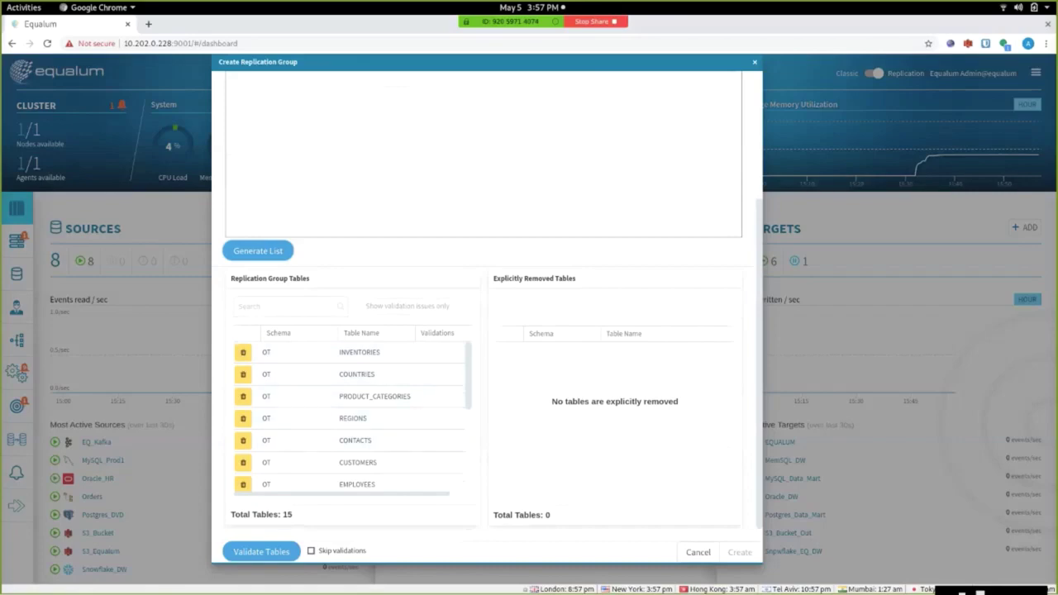
{"action": "scroll", "coordinate": [353, 418], "scroll_direction": "down", "scroll_amount": 5}
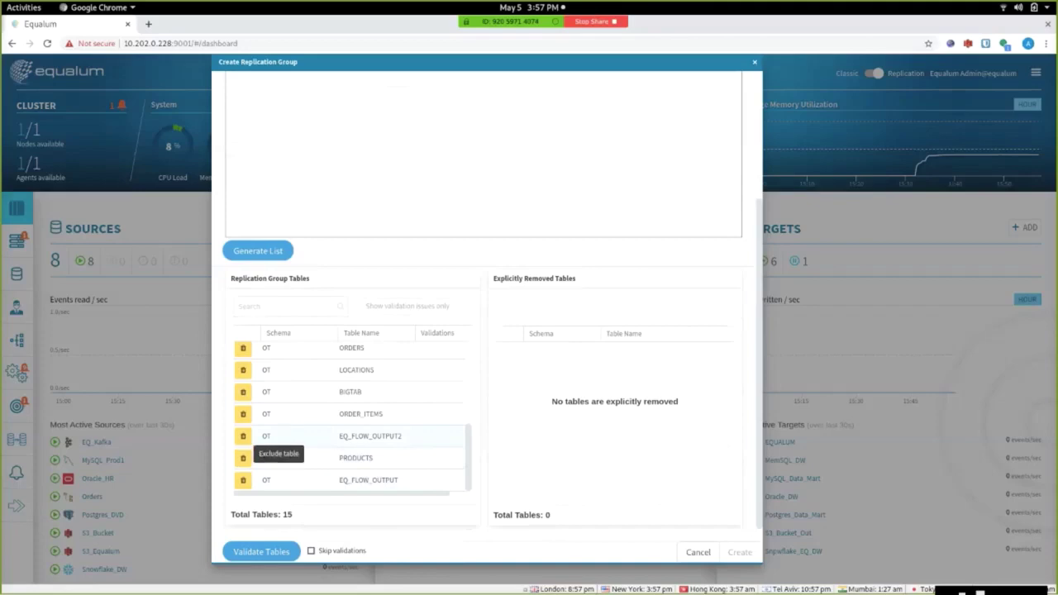
{"action": "left_click", "coordinate": [243, 436]}
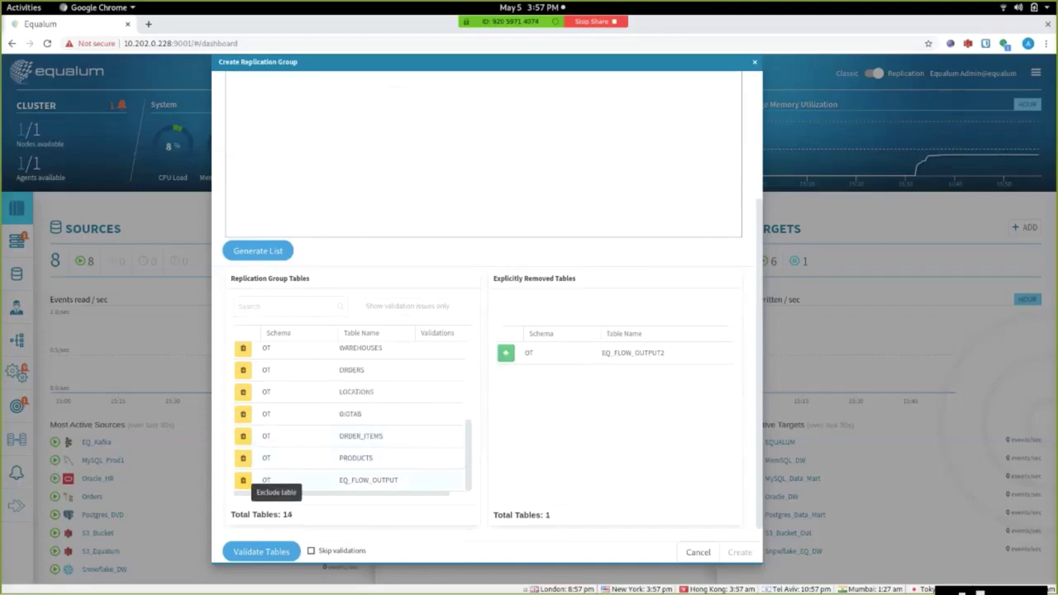
{"action": "left_click", "coordinate": [243, 475]}
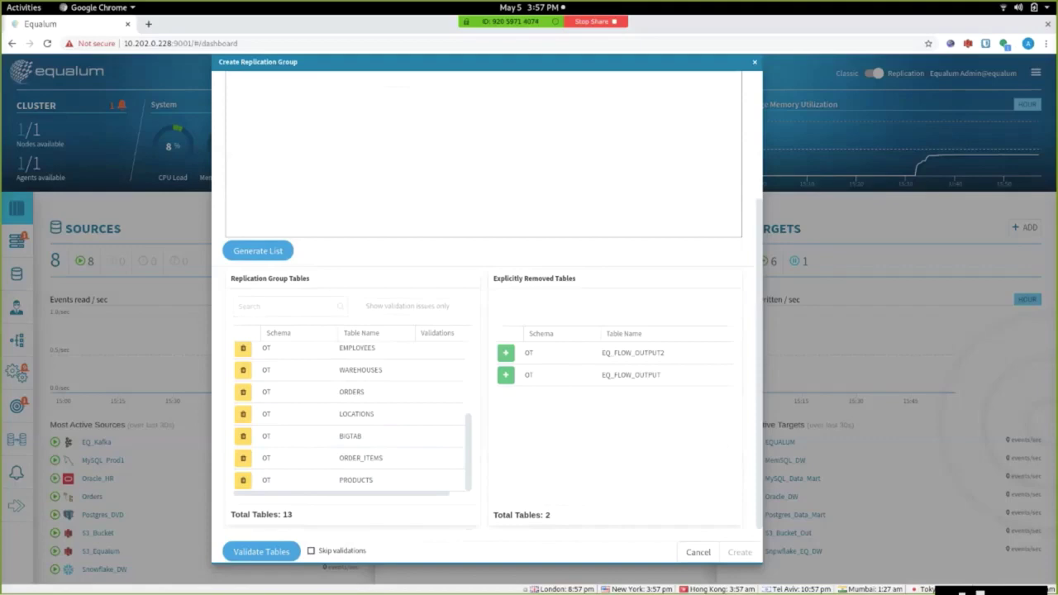
{"action": "left_click", "coordinate": [506, 374]}
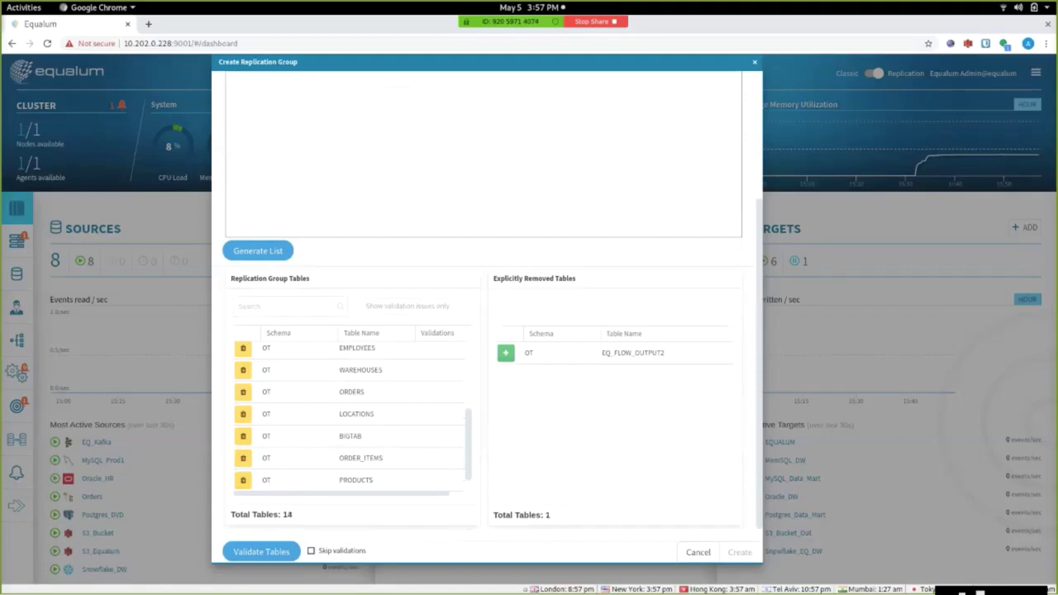
{"action": "left_click", "coordinate": [506, 353]}
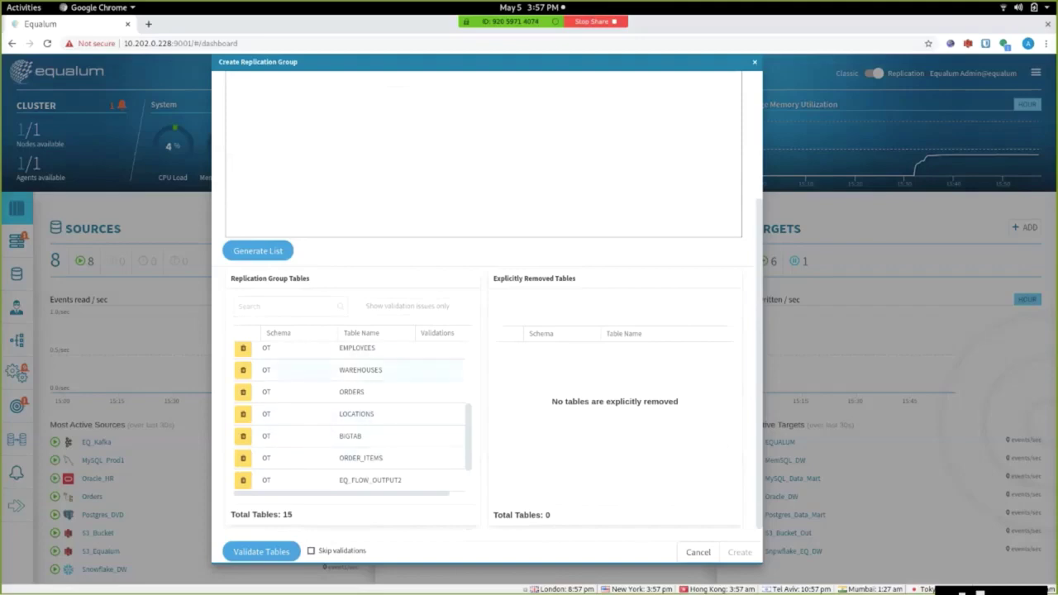
Add a second table pattern with only the OT schema selected.
{"action": "scroll", "coordinate": [347, 393], "scroll_direction": "up", "scroll_amount": 3}
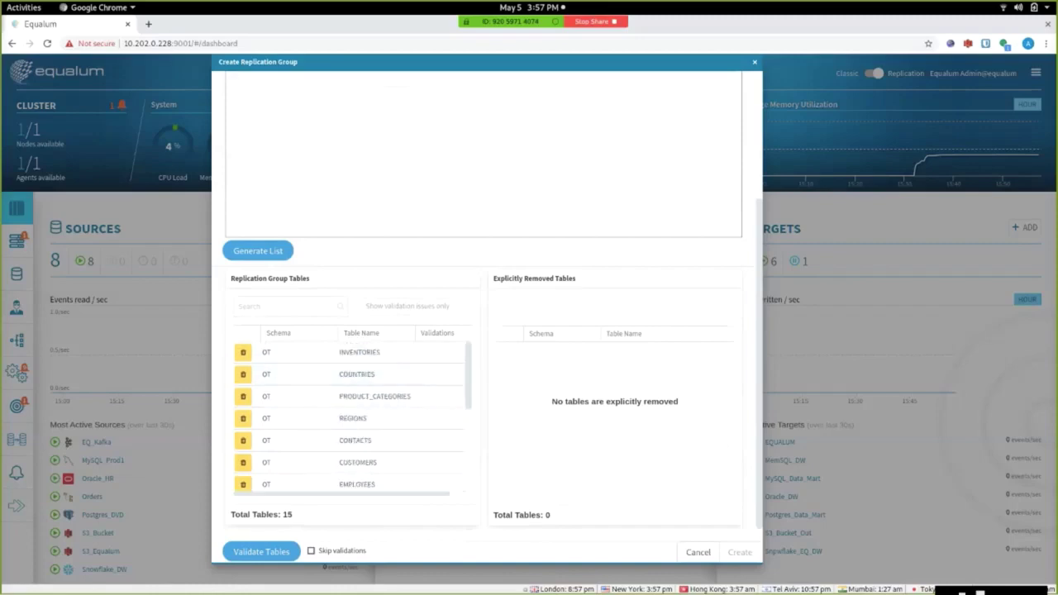
{"action": "scroll", "coordinate": [483, 314], "scroll_direction": "up", "scroll_amount": 4}
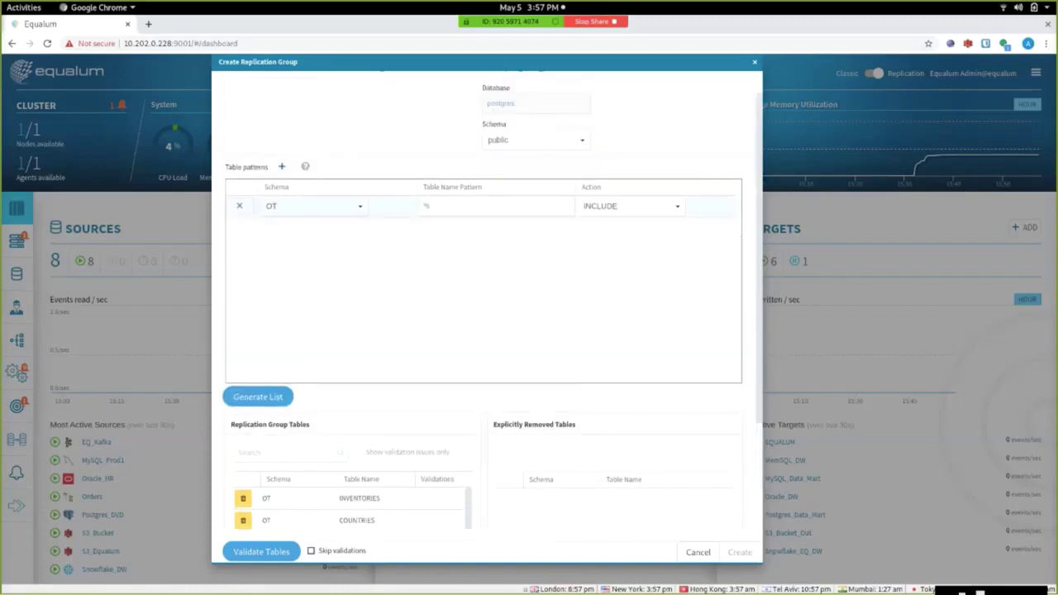
{"action": "left_click", "coordinate": [281, 166]}
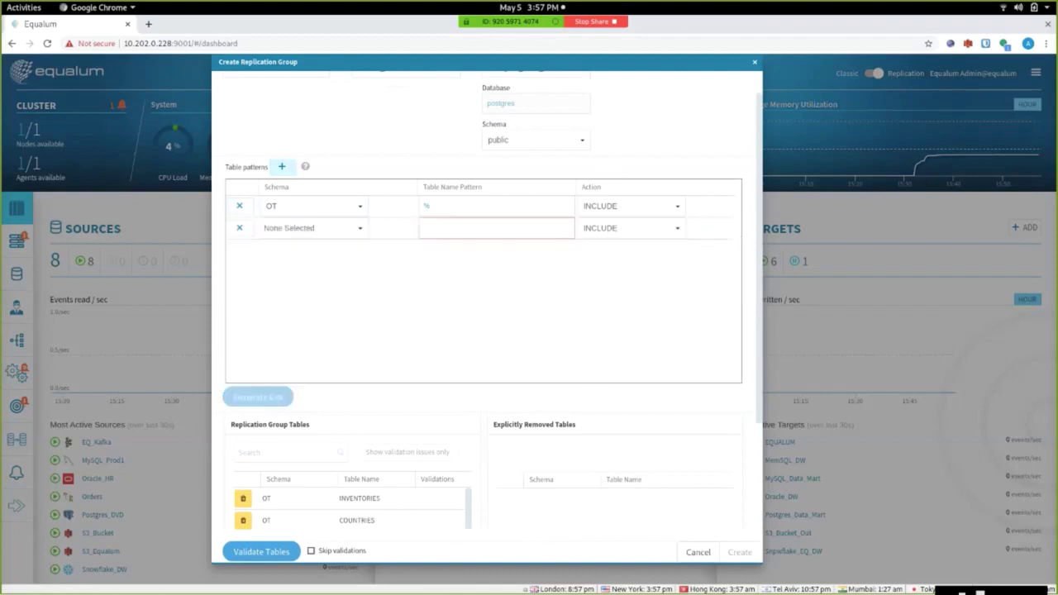
{"action": "left_click", "coordinate": [313, 228]}
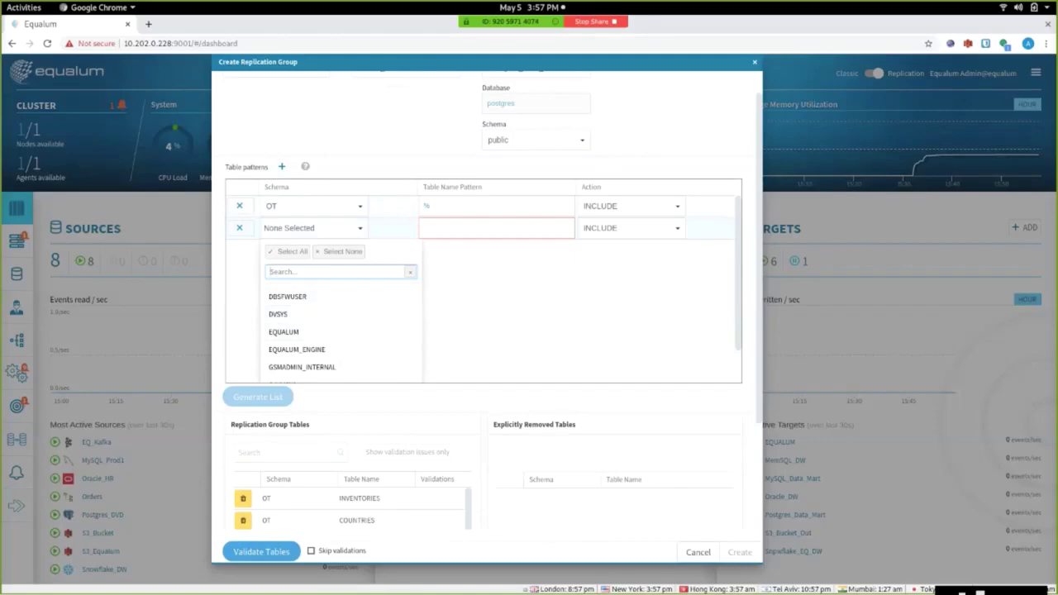
{"action": "left_click", "coordinate": [288, 250]}
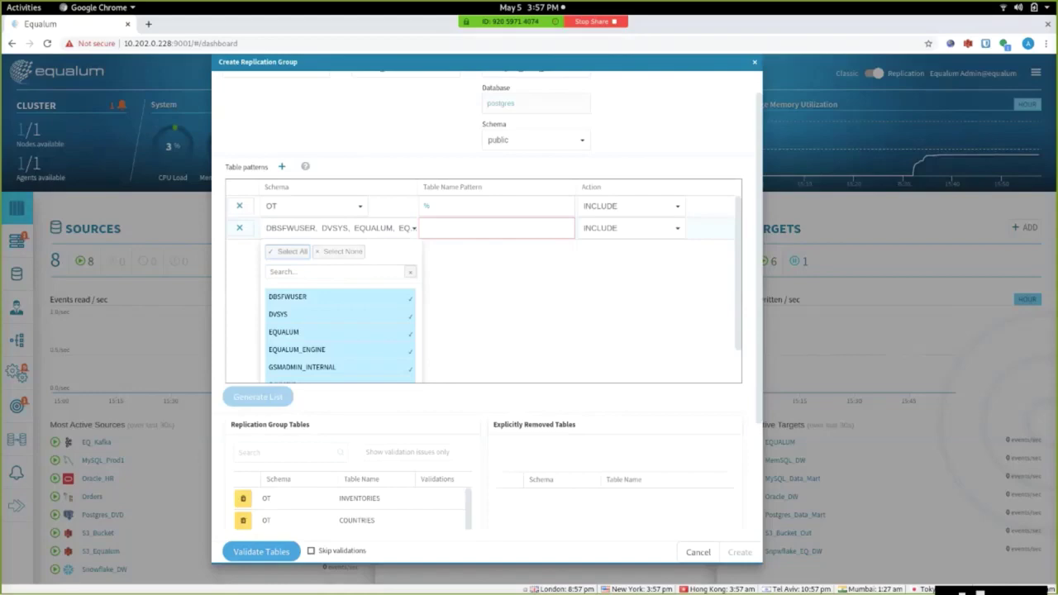
{"action": "left_click", "coordinate": [342, 251]}
{"action": "scroll", "coordinate": [342, 250], "scroll_direction": "down", "scroll_amount": 1}
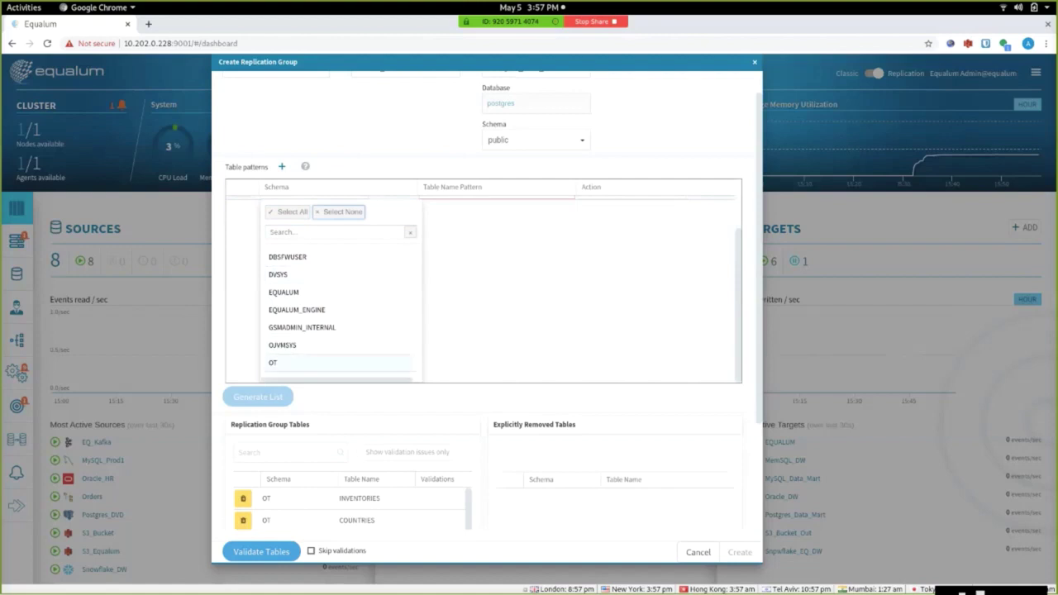
{"action": "left_click", "coordinate": [339, 363]}
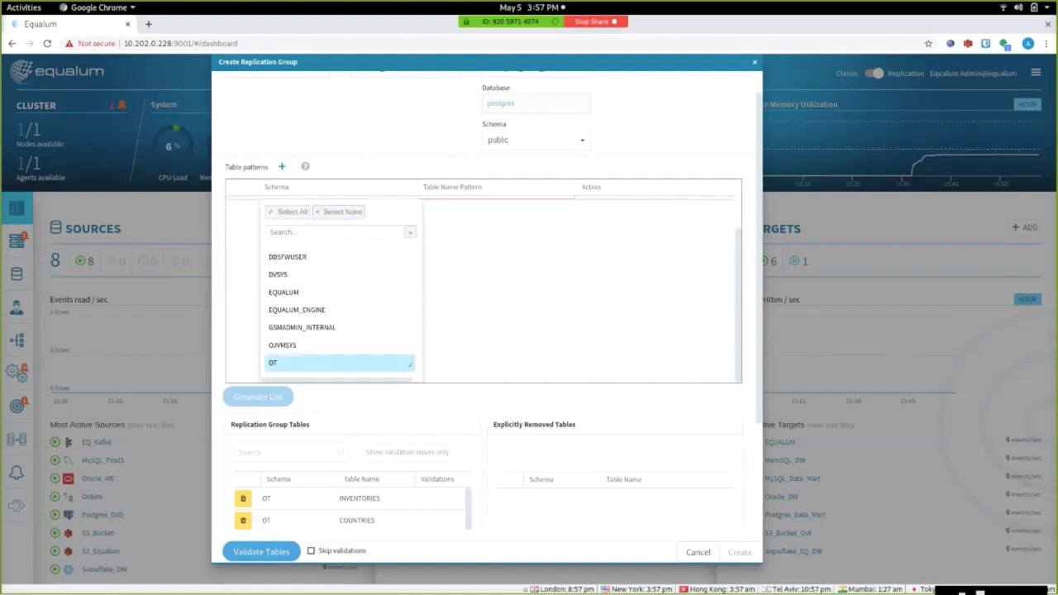
{"action": "key", "text": "Escape"}
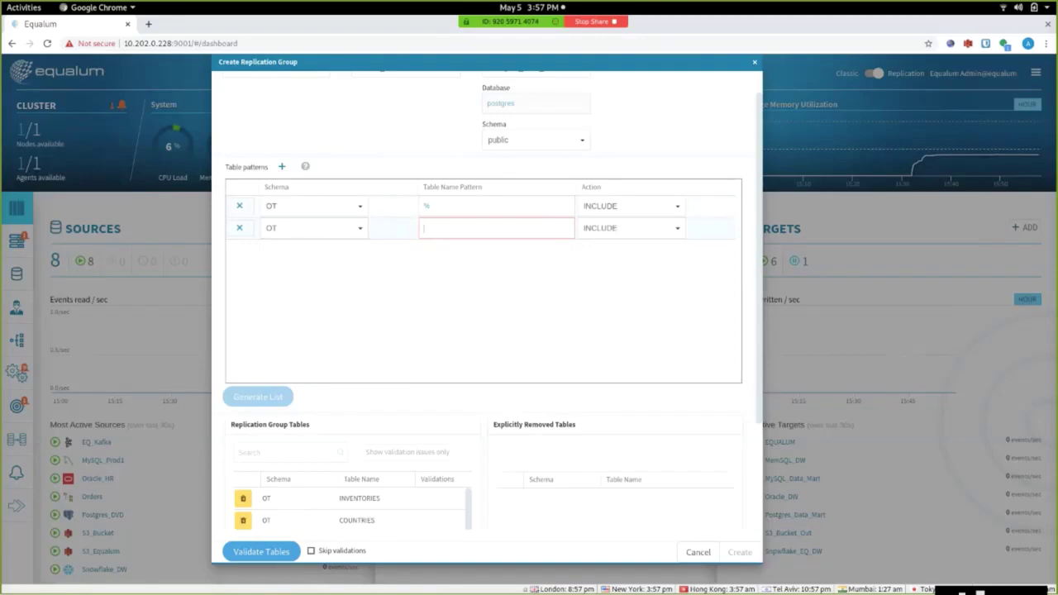
Set the second pattern to EQ% with the EXCLUDE action, then regenerate and review the replication group's table list.
{"action": "type", "text": "EQ"}
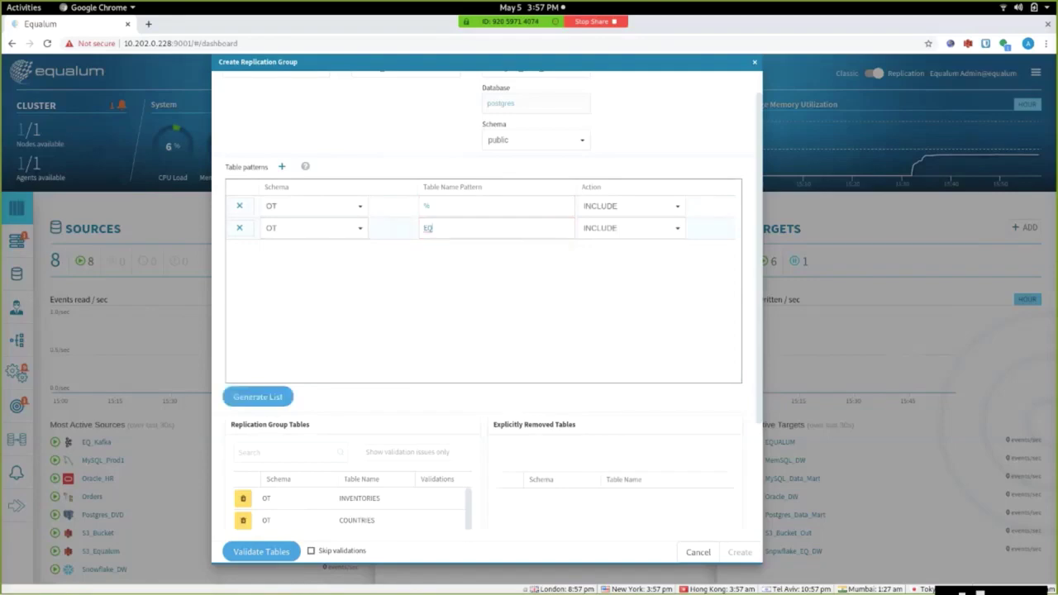
{"action": "type", "text": "%"}
{"action": "left_click", "coordinate": [630, 227]}
{"action": "left_click", "coordinate": [602, 270]}
{"action": "scroll", "coordinate": [486, 331], "scroll_direction": "down", "scroll_amount": 2}
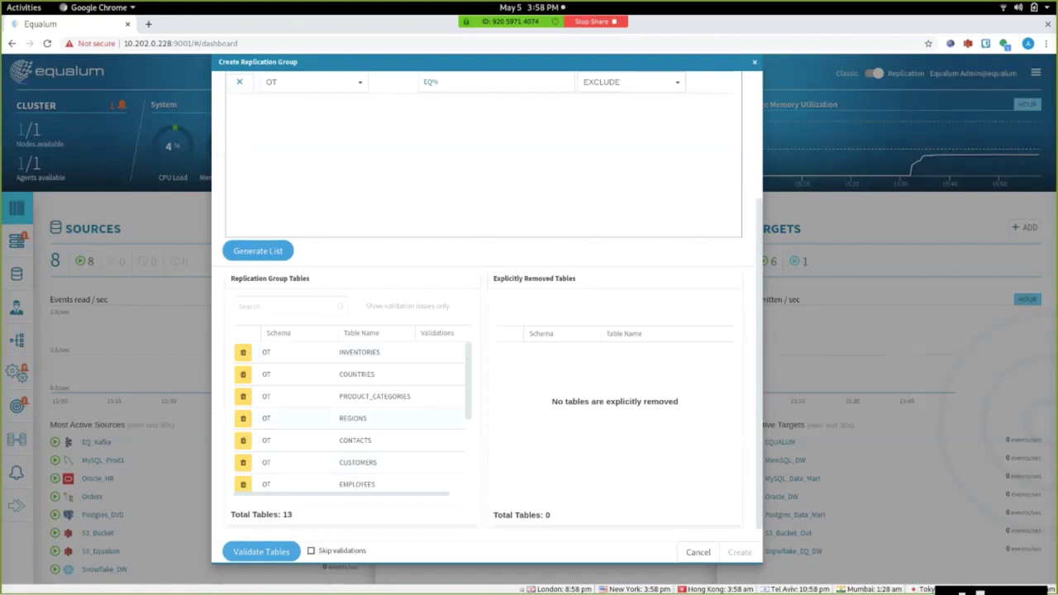
{"action": "scroll", "coordinate": [347, 418], "scroll_direction": "down", "scroll_amount": 3}
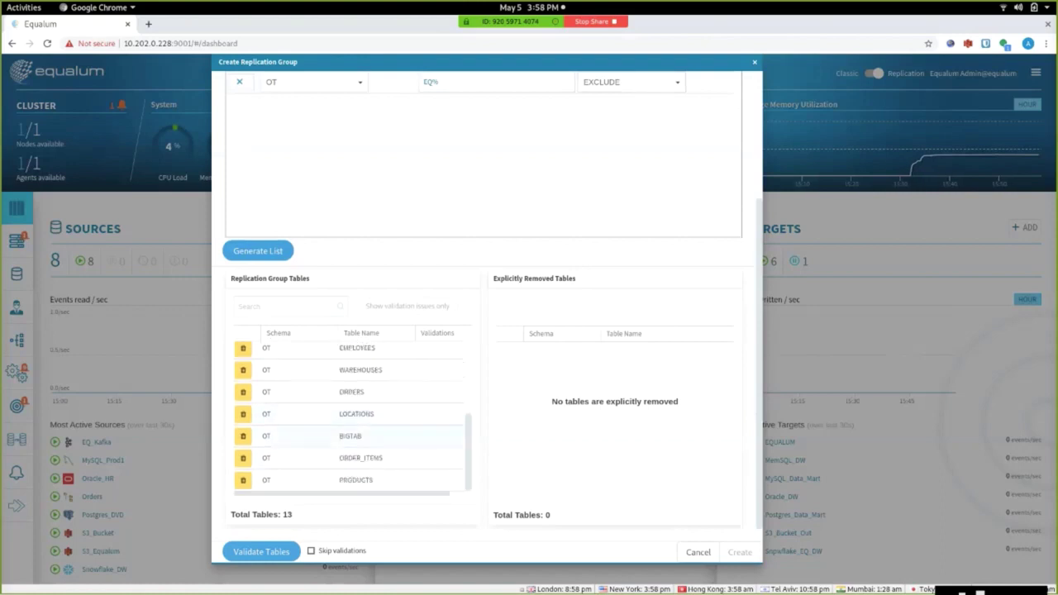
{"action": "scroll", "coordinate": [347, 434], "scroll_direction": "up", "scroll_amount": 3}
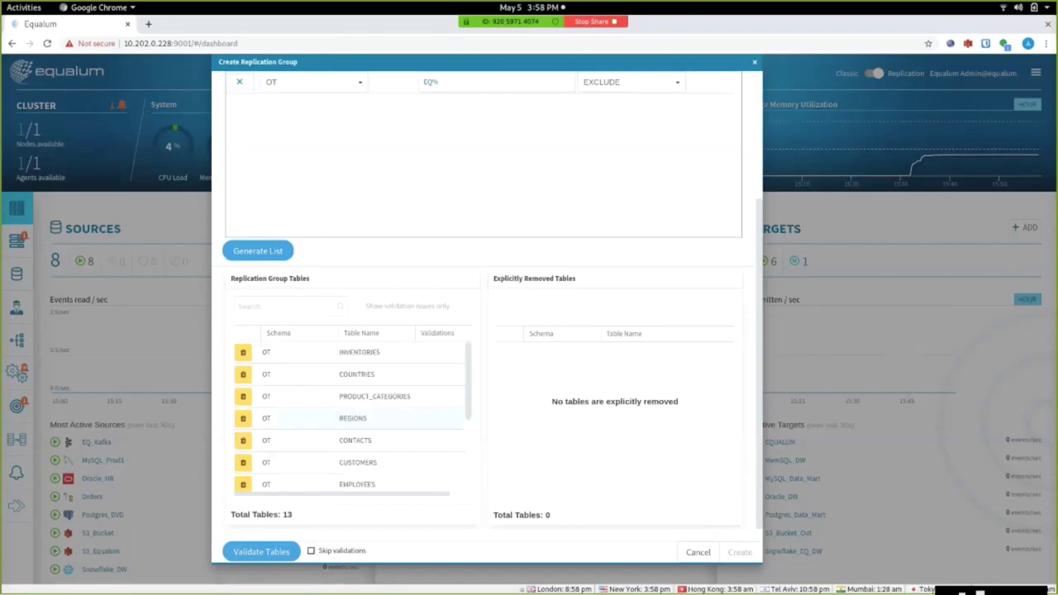
{"action": "scroll", "coordinate": [281, 418], "scroll_direction": "down", "scroll_amount": 3}
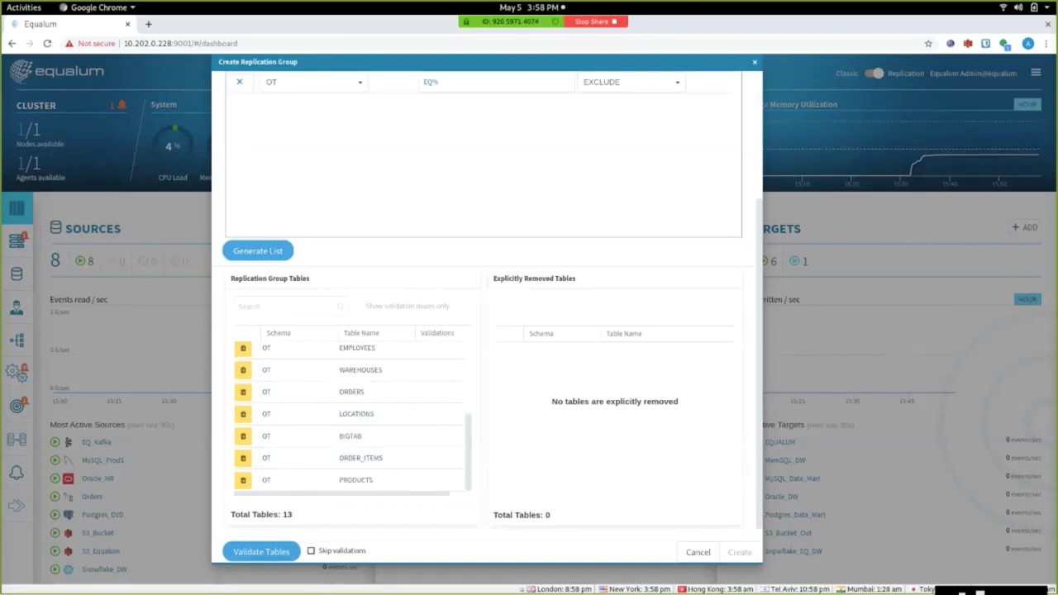
Validate the replication group's tables and examine which of them have validation issues.
{"action": "left_click", "coordinate": [261, 551]}
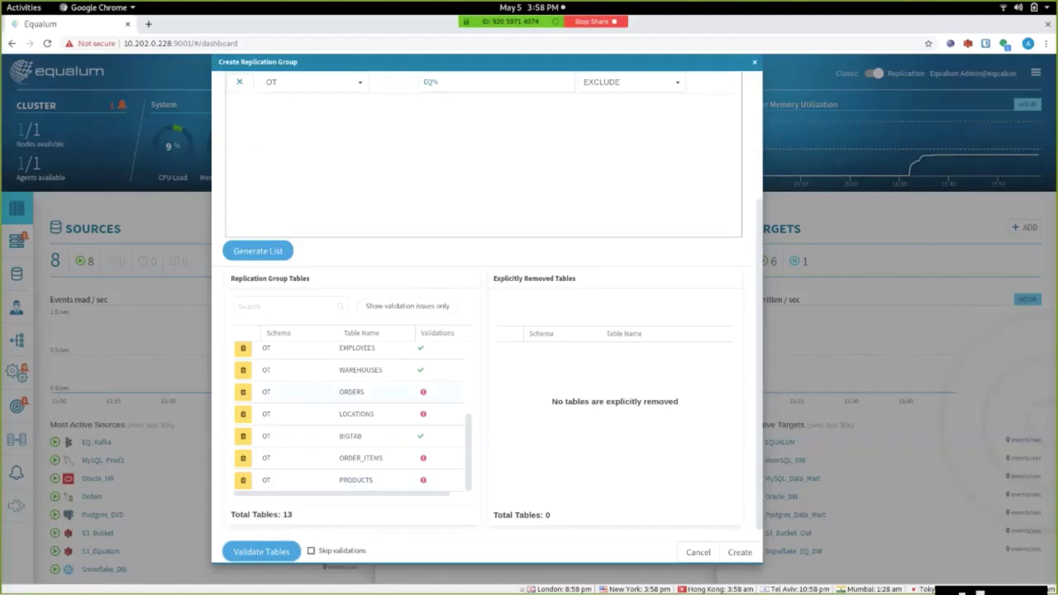
{"action": "scroll", "coordinate": [327, 409], "scroll_direction": "up", "scroll_amount": 4}
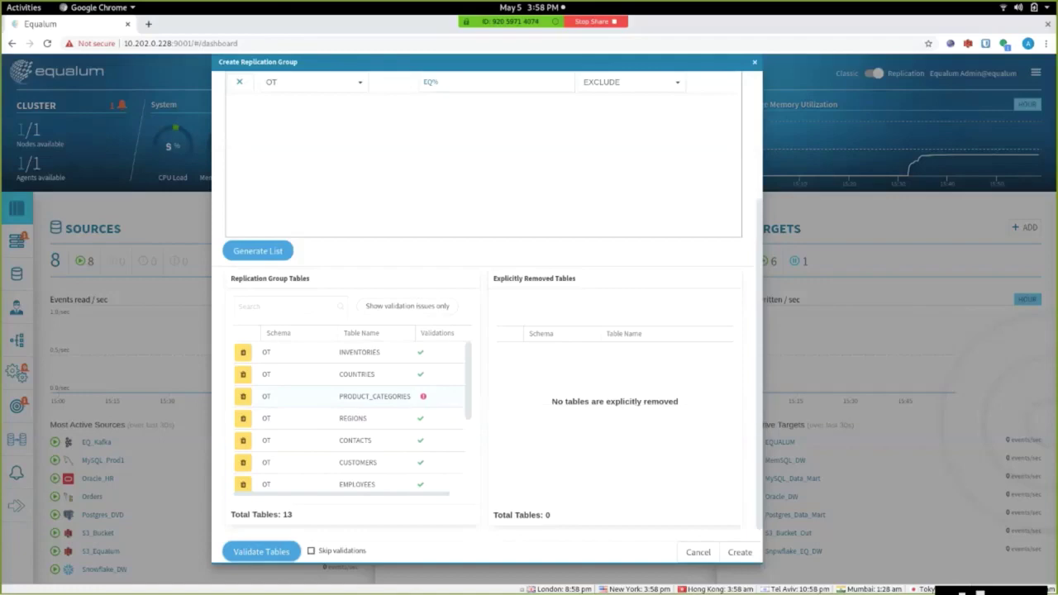
{"action": "mouse_move", "coordinate": [423, 397]}
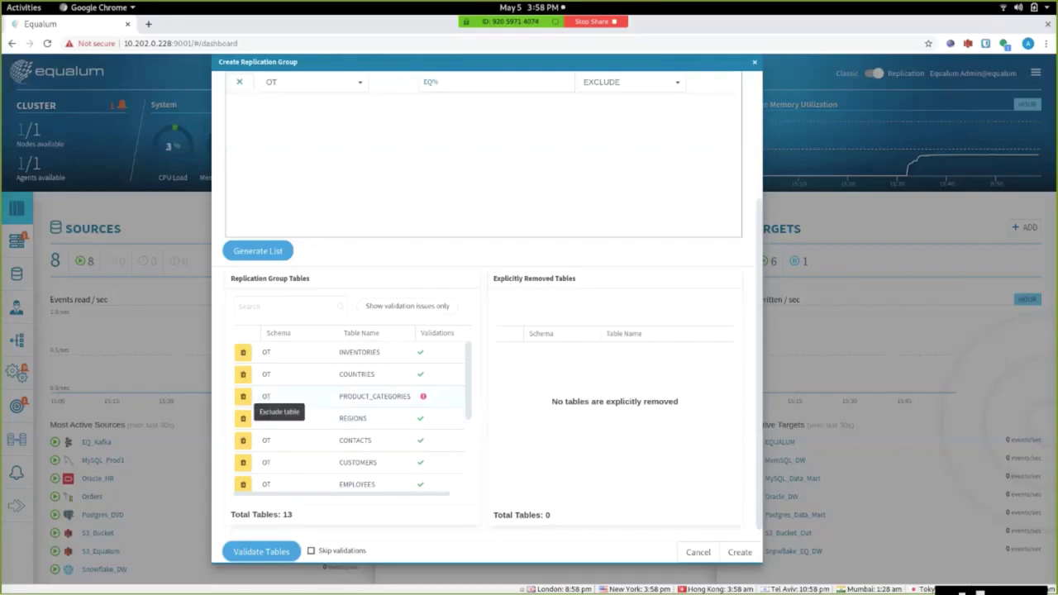
Exclude the tables with validation issues from the replication group: PRODUCT_CATEGORIES, ORDERS, LOCATIONS, ORDER_ITEMS and PRODUCTS.
{"action": "left_click", "coordinate": [243, 396]}
{"action": "scroll", "coordinate": [243, 403], "scroll_direction": "down", "scroll_amount": 3}
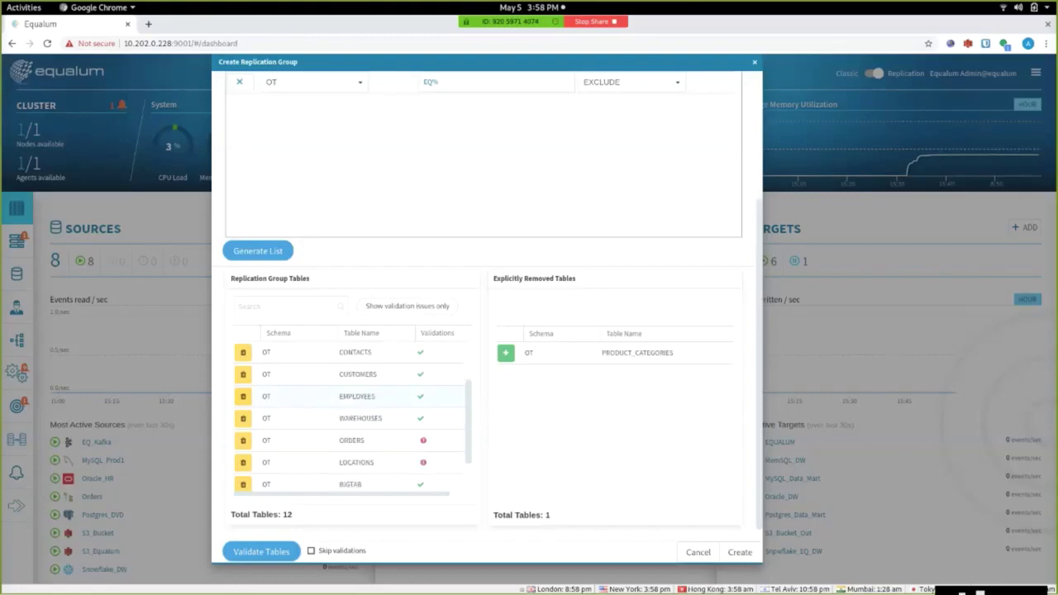
{"action": "left_click", "coordinate": [243, 427]}
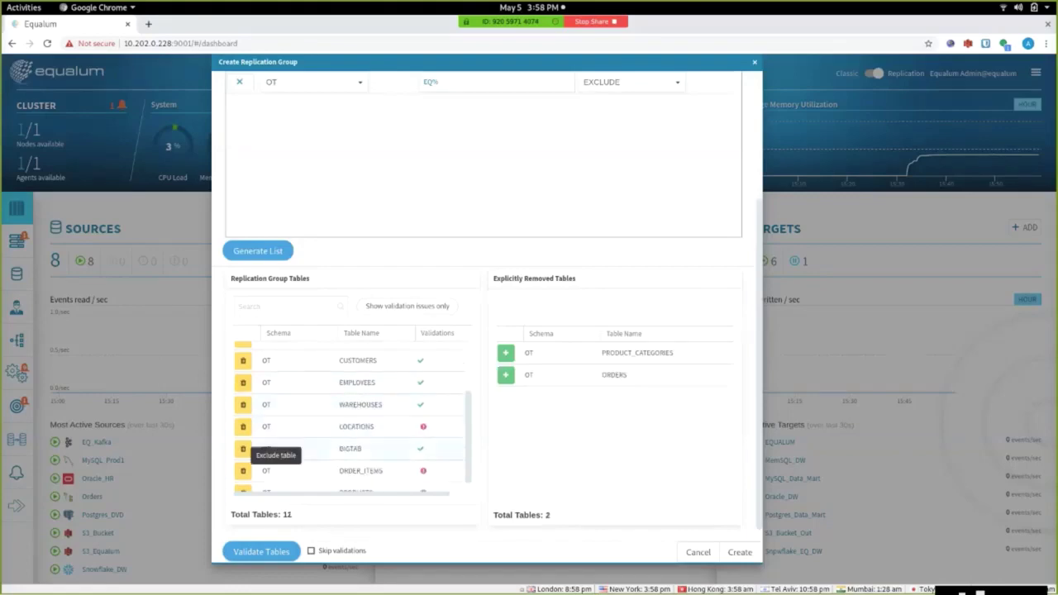
{"action": "left_click", "coordinate": [243, 427]}
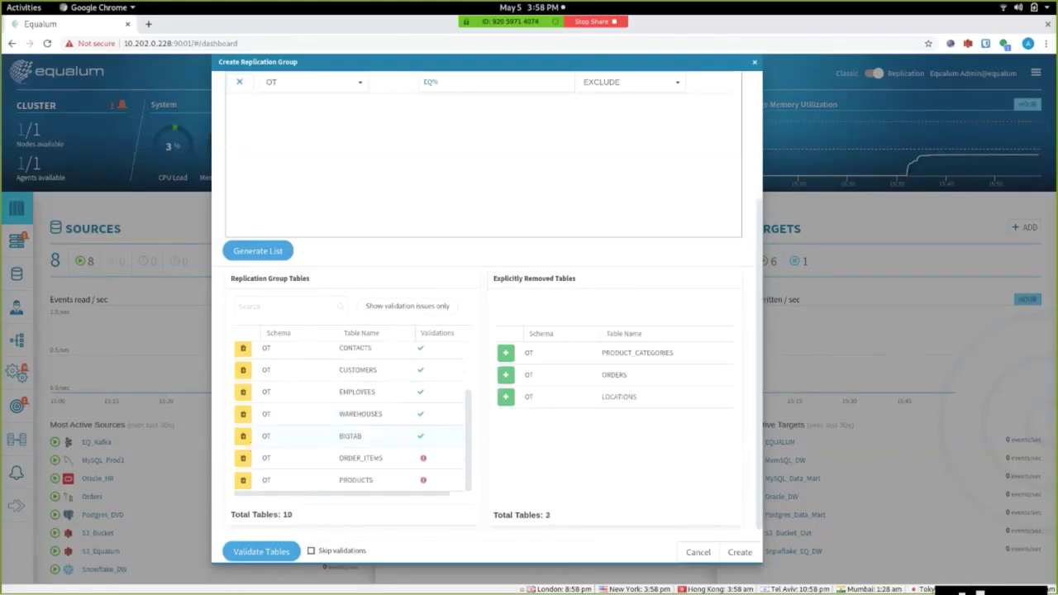
{"action": "left_click", "coordinate": [243, 458]}
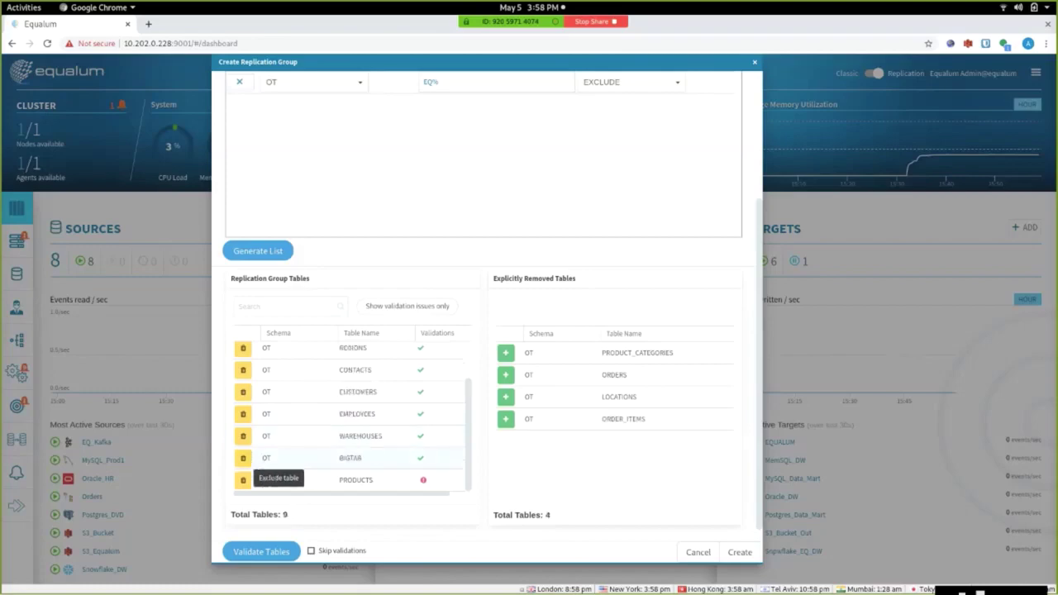
{"action": "left_click", "coordinate": [243, 480]}
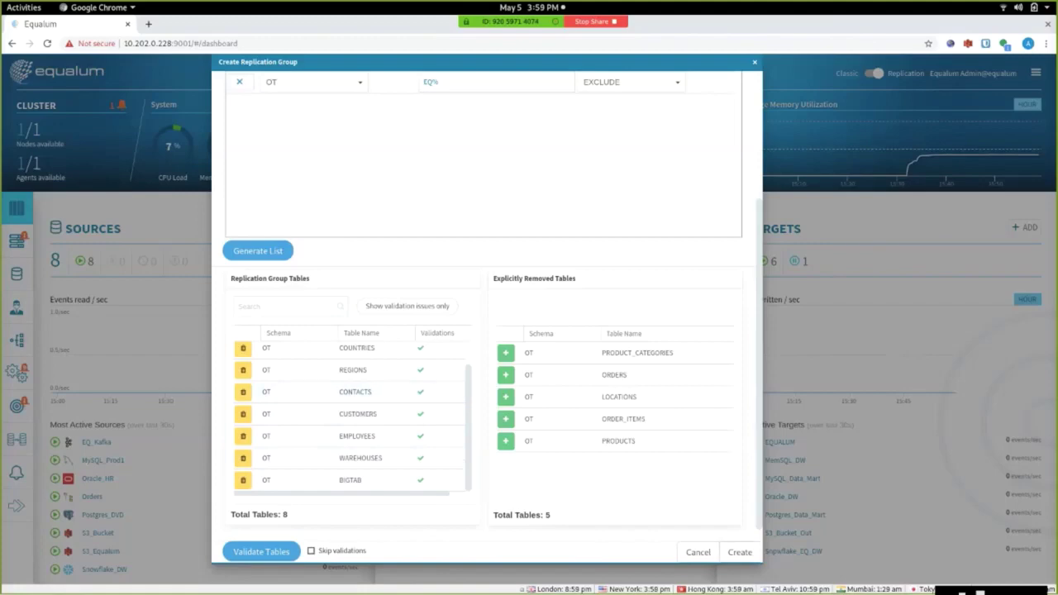
Create the replication group, accepting the validation errors, and check RG1's status in the replication groups list.
{"action": "left_click", "coordinate": [739, 552]}
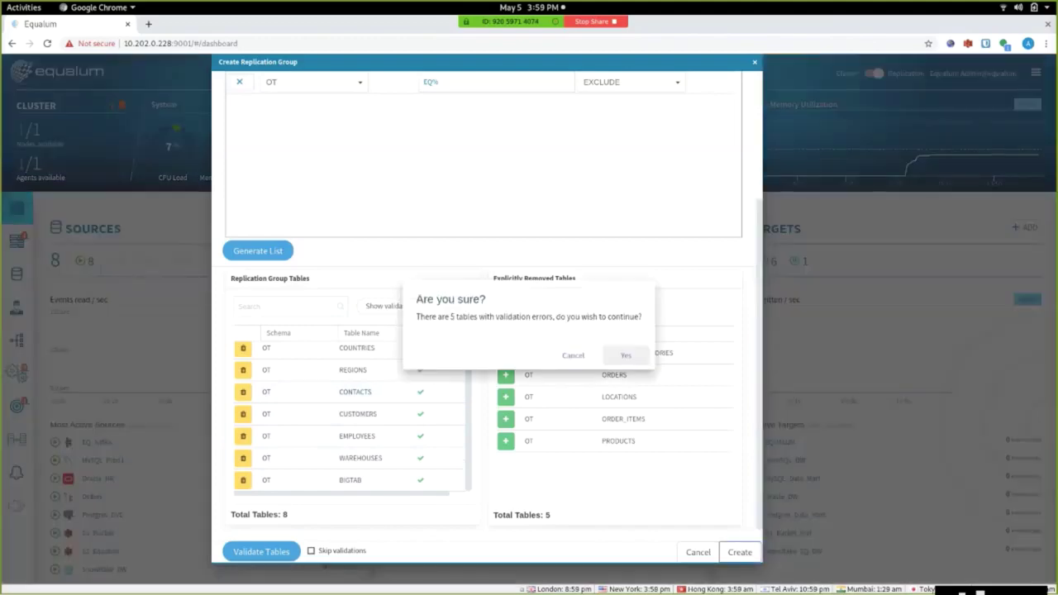
{"action": "left_click", "coordinate": [625, 354]}
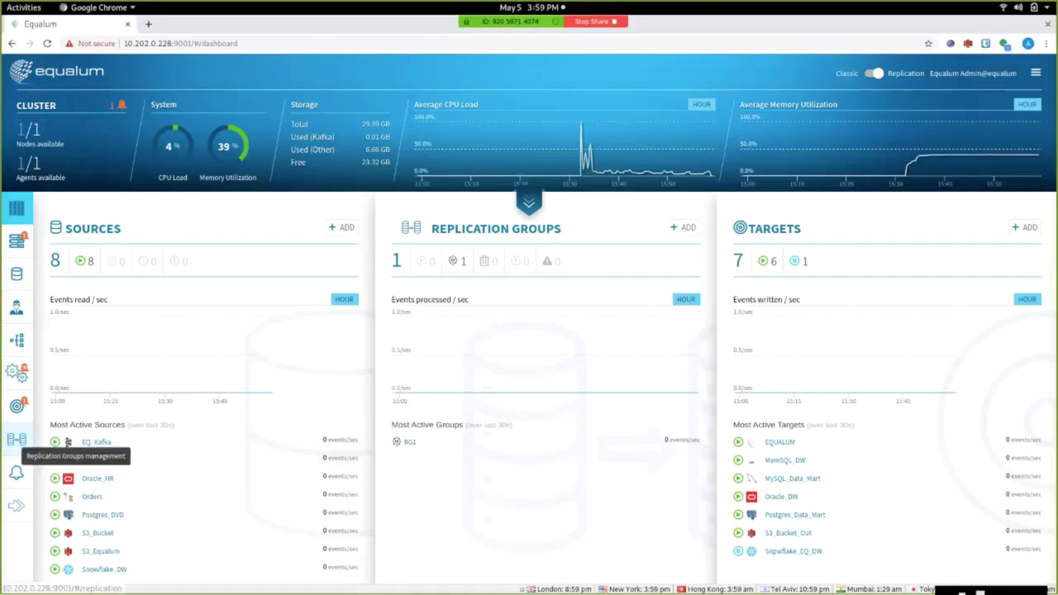
{"action": "left_click", "coordinate": [17, 439]}
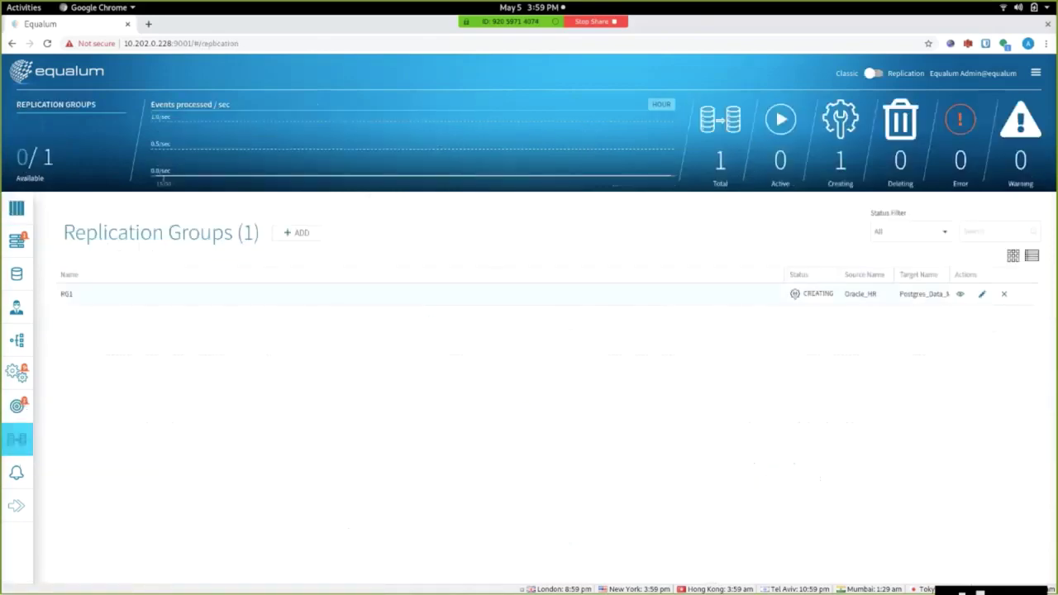
{"action": "double_click", "coordinate": [819, 293]}
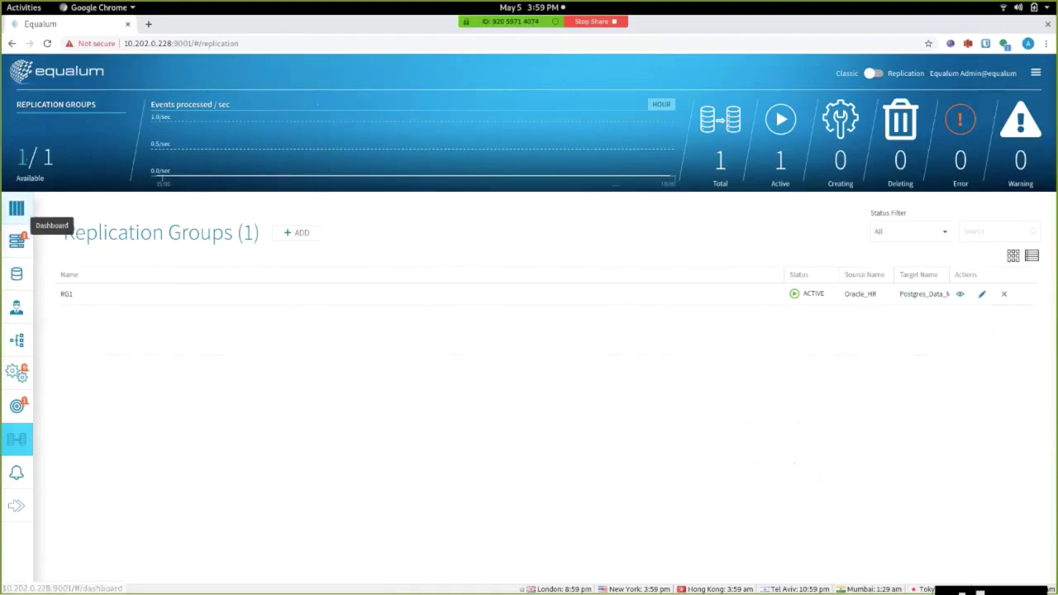
Open the RG1_OT_CUSTOMERS flow from the dashboard for editing and move its Postgres target further away from the source.
{"action": "left_click", "coordinate": [17, 209]}
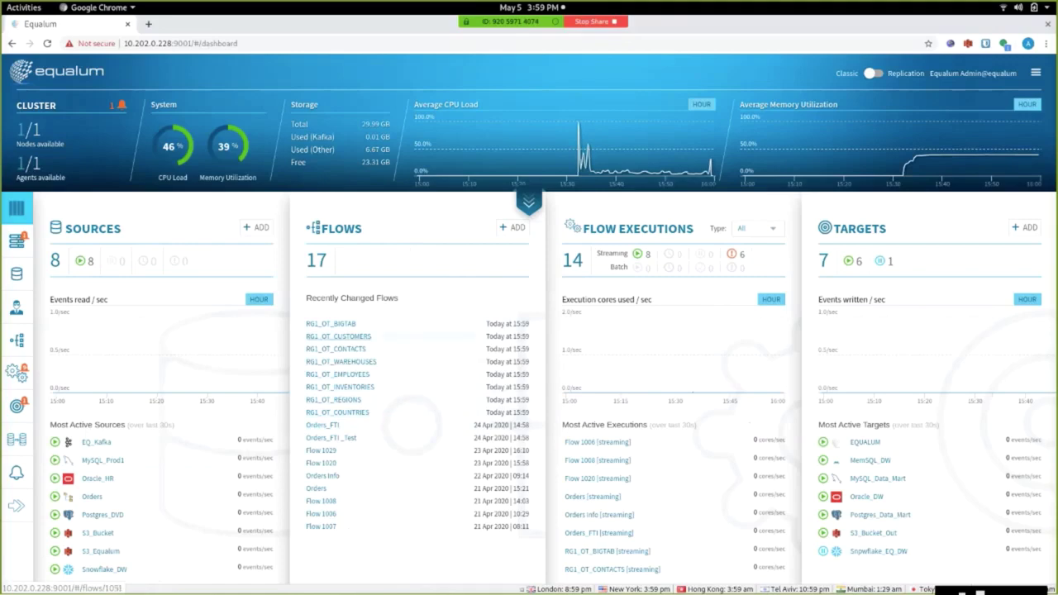
{"action": "left_click", "coordinate": [338, 336]}
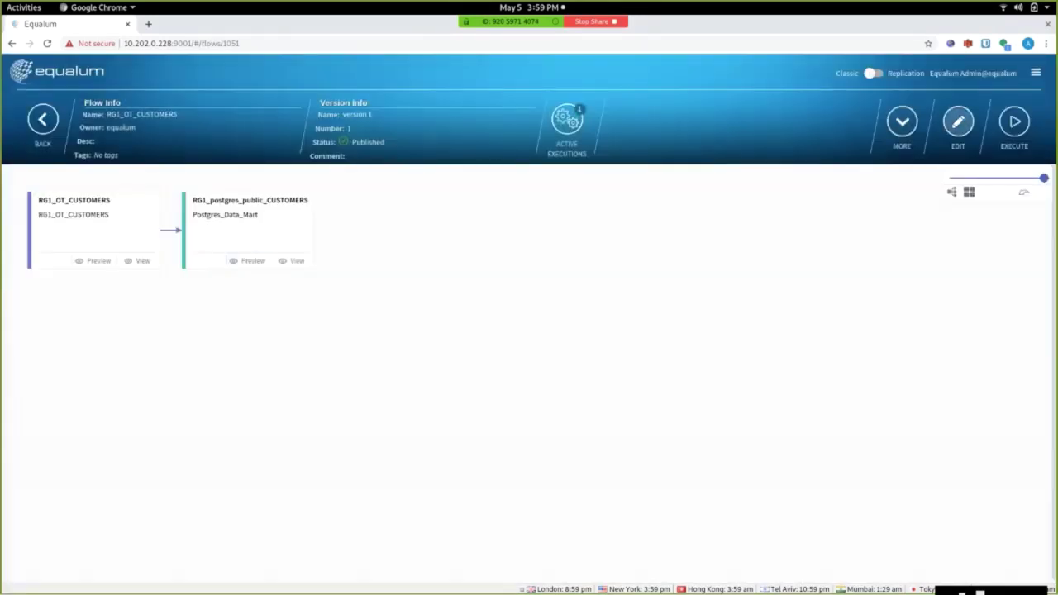
{"action": "left_click", "coordinate": [958, 122]}
{"action": "left_click_drag", "start_coordinate": [305, 199], "coordinate": [767, 210]}
Insert a Transform operator into the flow, replacing the direct link with connections from source to Transform and from Transform to target.
{"action": "left_click", "coordinate": [767, 210]}
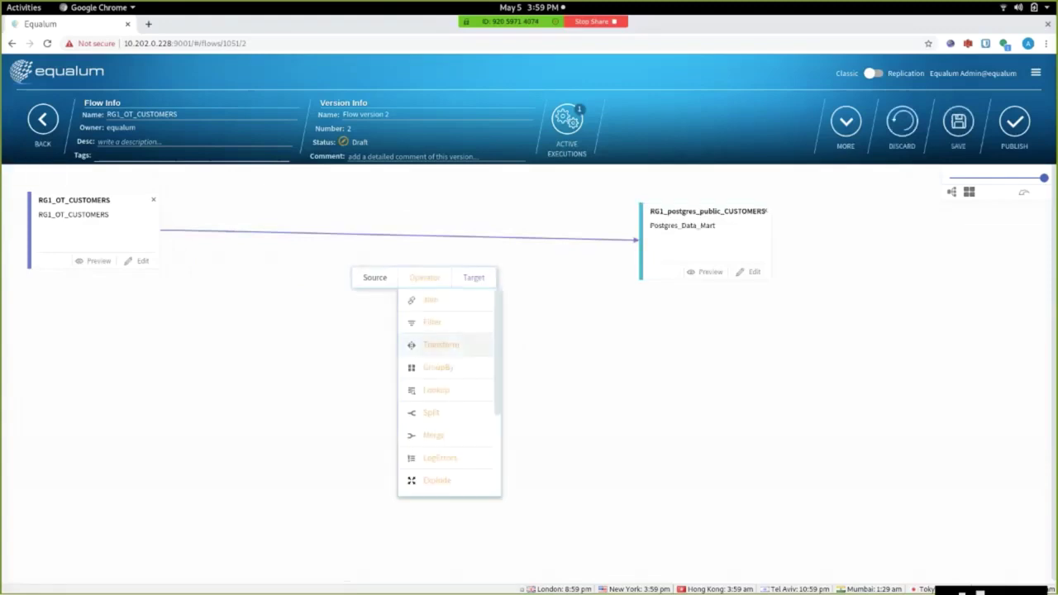
{"action": "left_click", "coordinate": [440, 345]}
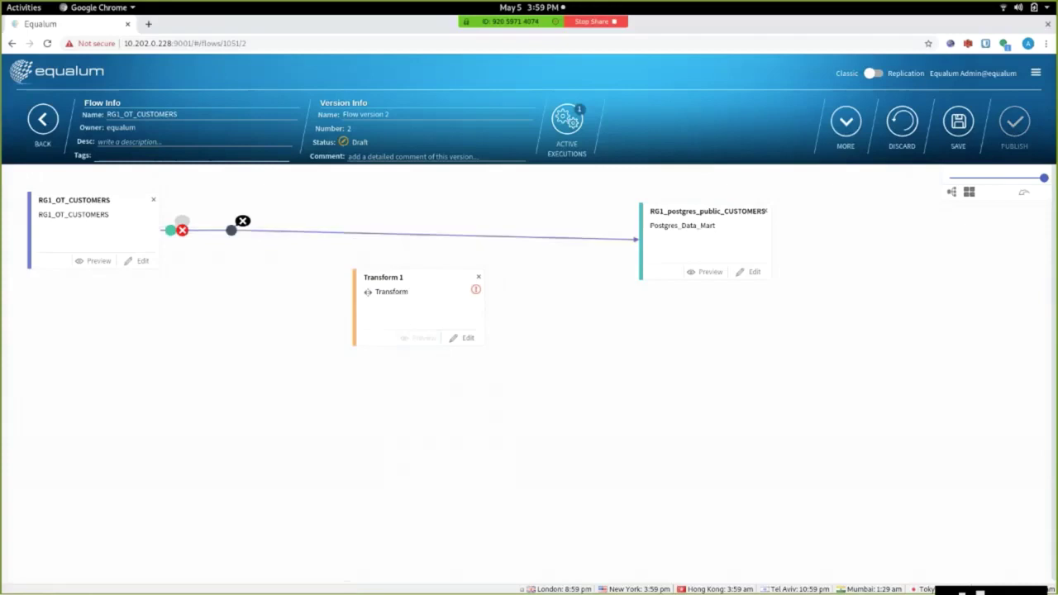
{"action": "left_click", "coordinate": [242, 220]}
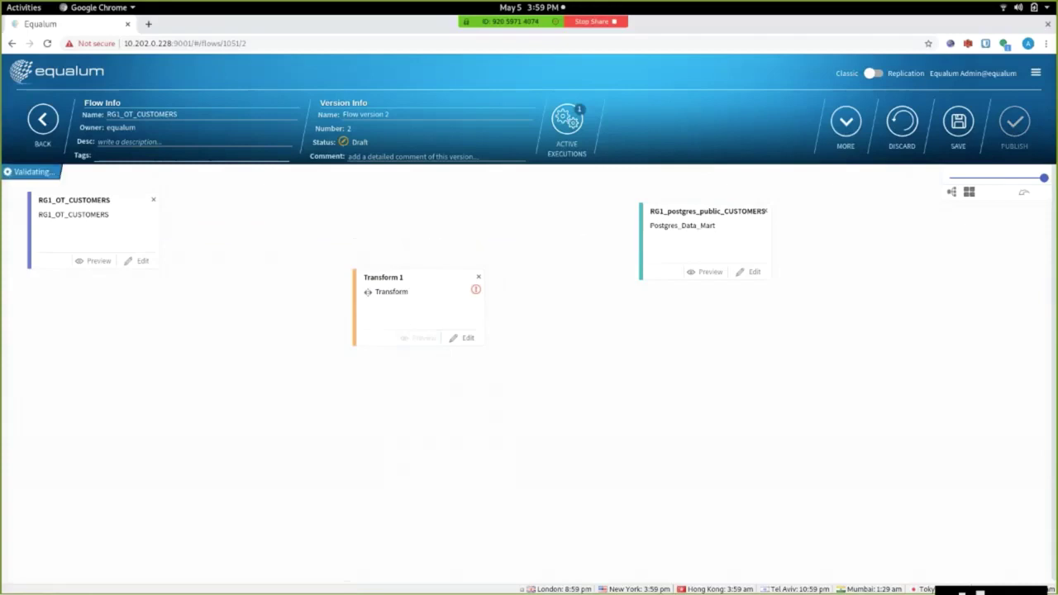
{"action": "mouse_move", "coordinate": [157, 227]}
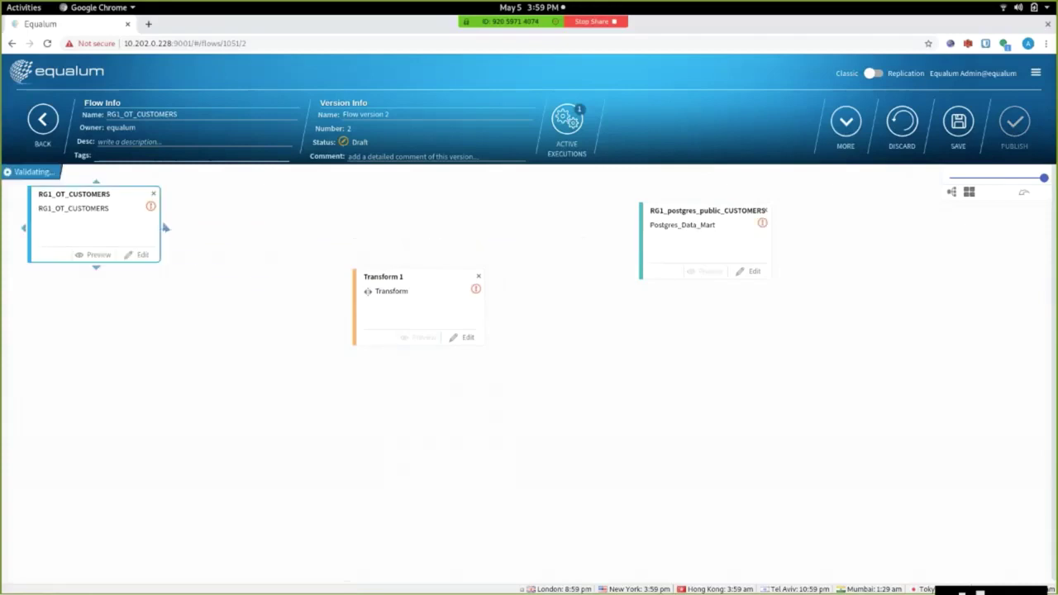
{"action": "left_click_drag", "start_coordinate": [165, 227], "coordinate": [360, 304]}
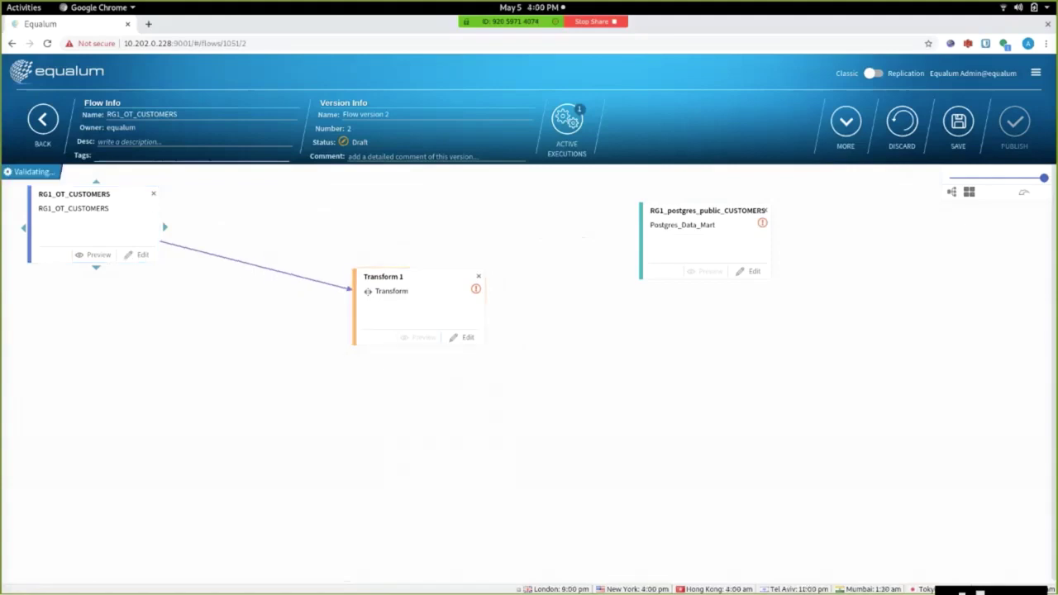
{"action": "left_click_drag", "start_coordinate": [489, 309], "coordinate": [641, 256]}
Open the CUSTOMER_ID expression of the Transform operator for editing.
{"action": "left_click", "coordinate": [463, 337]}
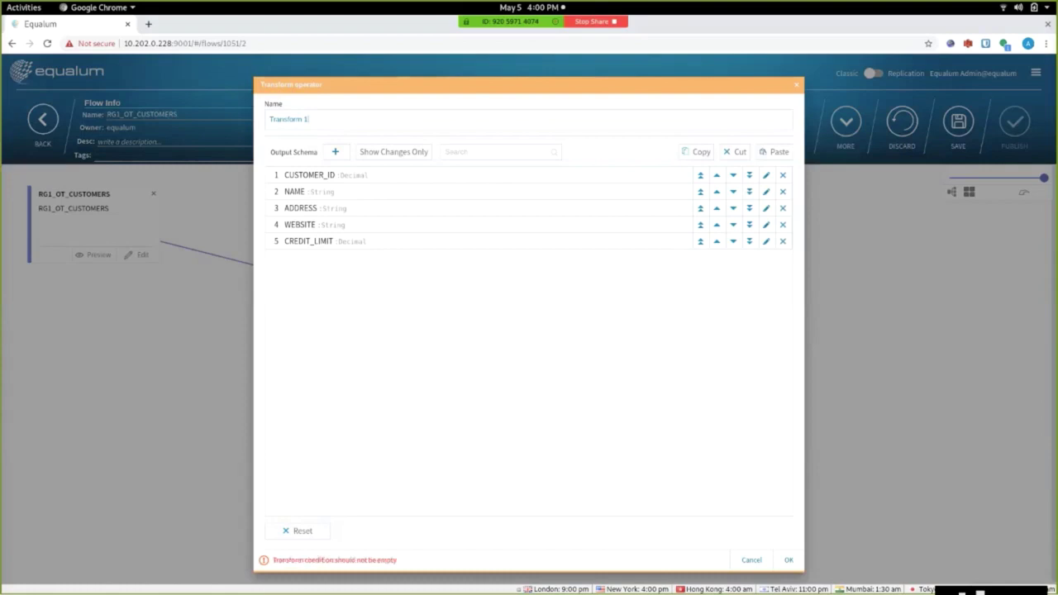
{"action": "left_click", "coordinate": [765, 174]}
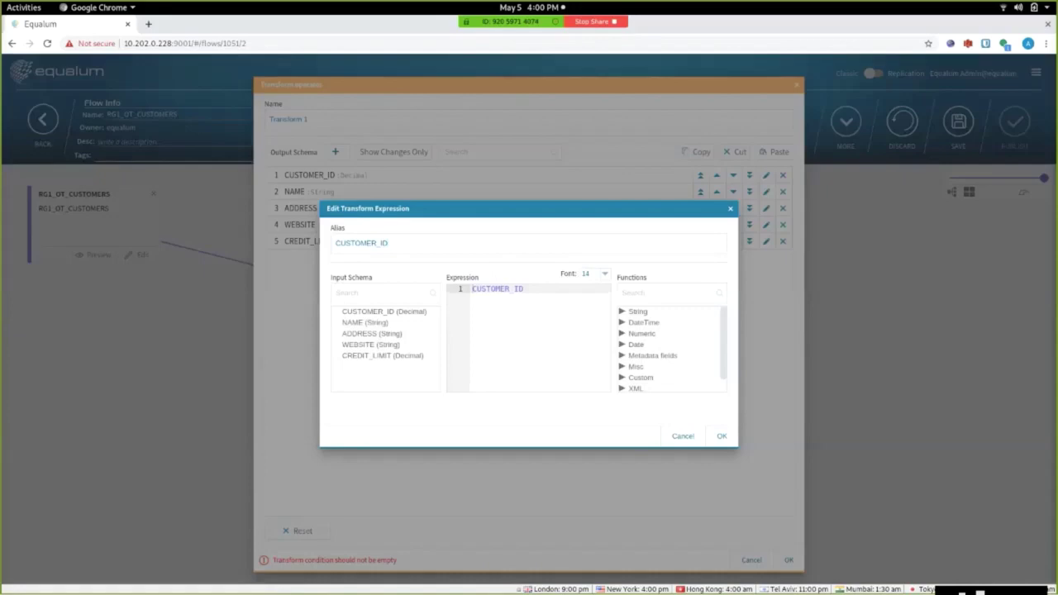
{"action": "type", "text": "."}
{"action": "type", "text": ":integer"}
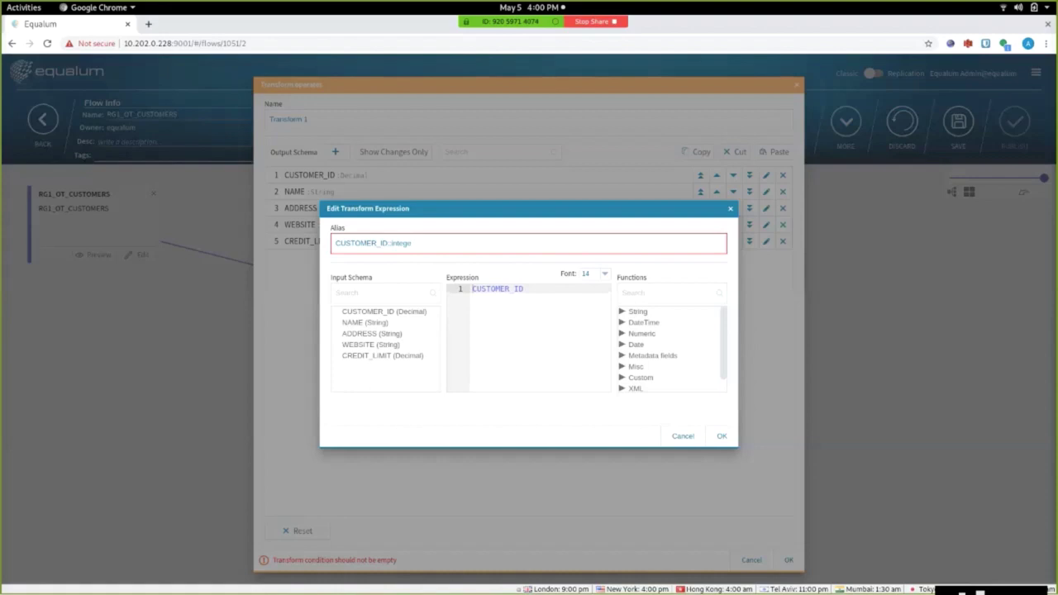
{"action": "key", "text": "BackSpace"}
{"action": "key", "text": "BackSpace"}
{"action": "key", "text": "BackSpace"}
{"action": "key", "text": "BackSpace"}
{"action": "key", "text": "BackSpace"}
{"action": "key", "text": "BackSpace"}
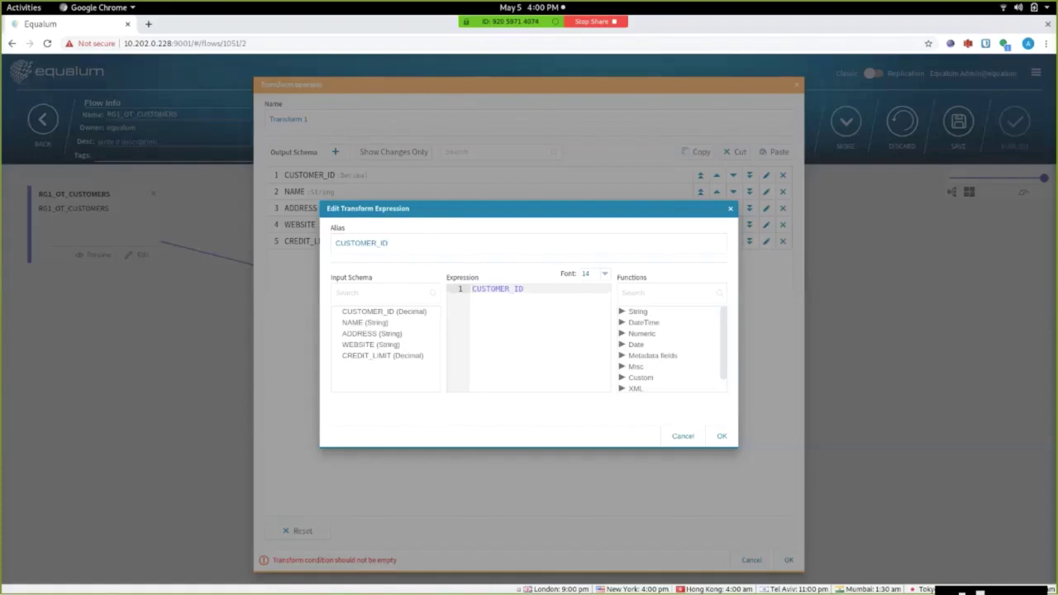
Set the transform expression to CUSTOMER_ID::integer, then accept the Transform operator and save the flow draft.
{"action": "type", "text": "::in"}
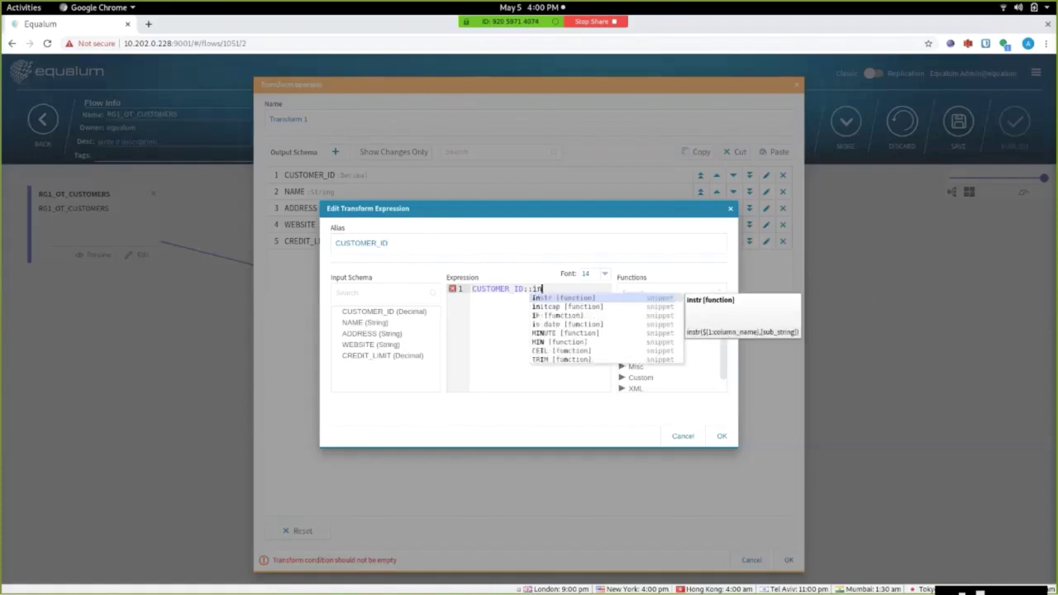
{"action": "type", "text": "teger"}
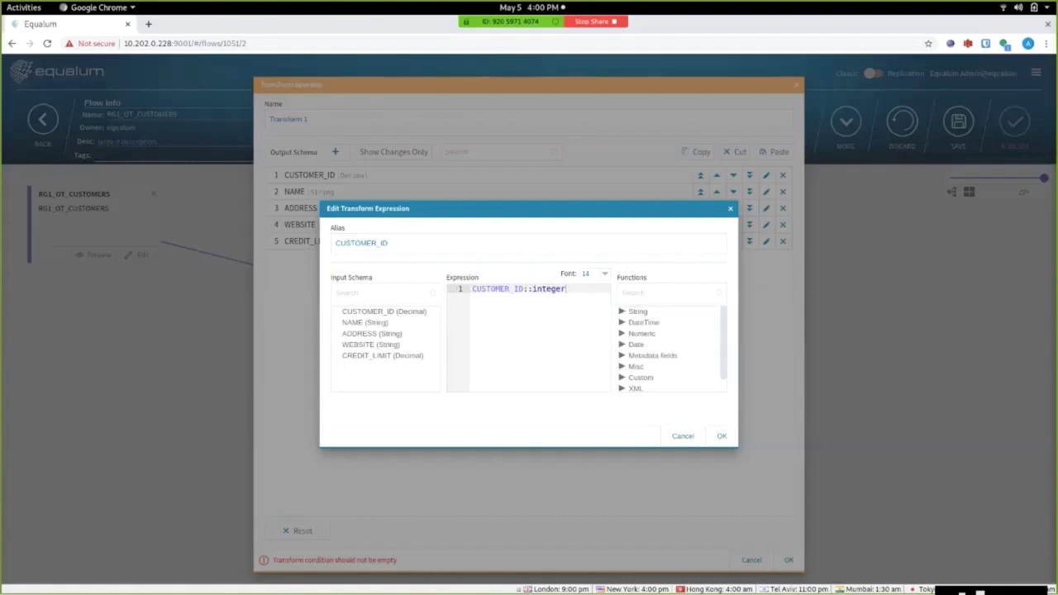
{"action": "key", "text": "Return"}
{"action": "key", "text": "Return"}
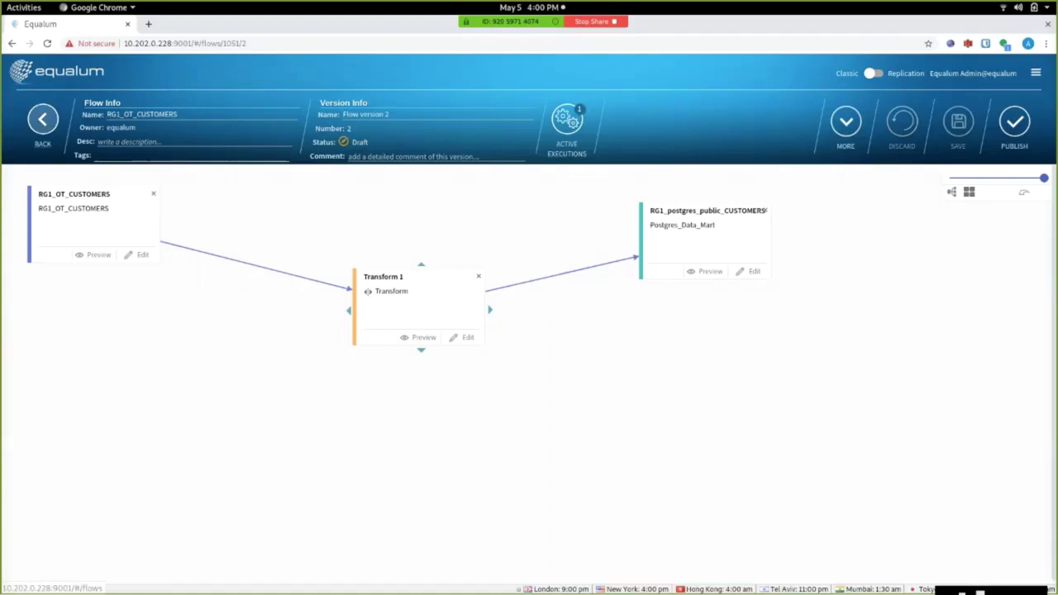
Leave the RG1_OT_CUSTOMERS flow editor and return to the dashboard.
{"action": "left_click", "coordinate": [42, 120]}
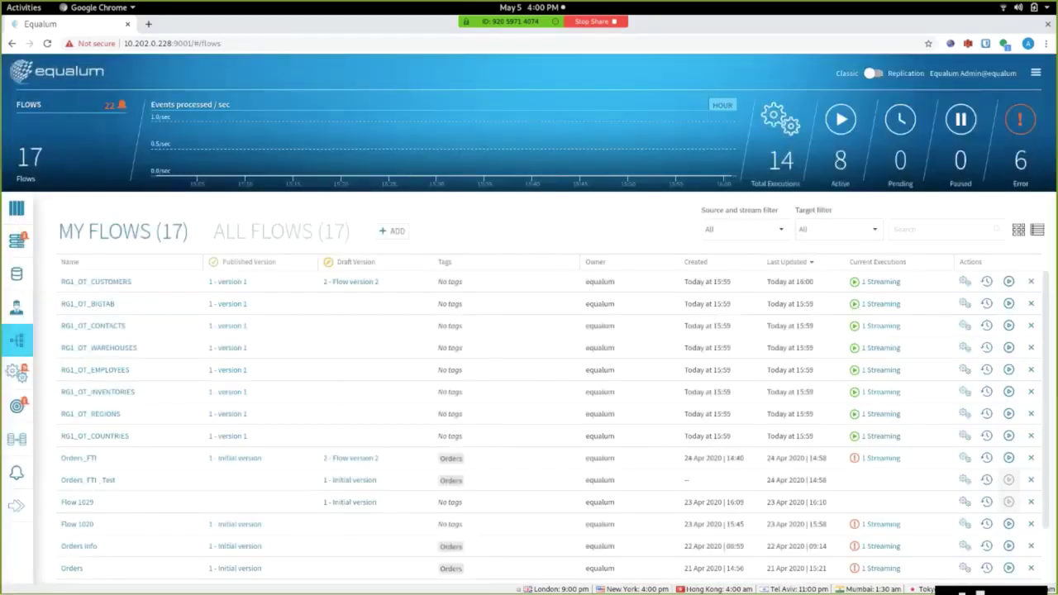
{"action": "left_click", "coordinate": [16, 208]}
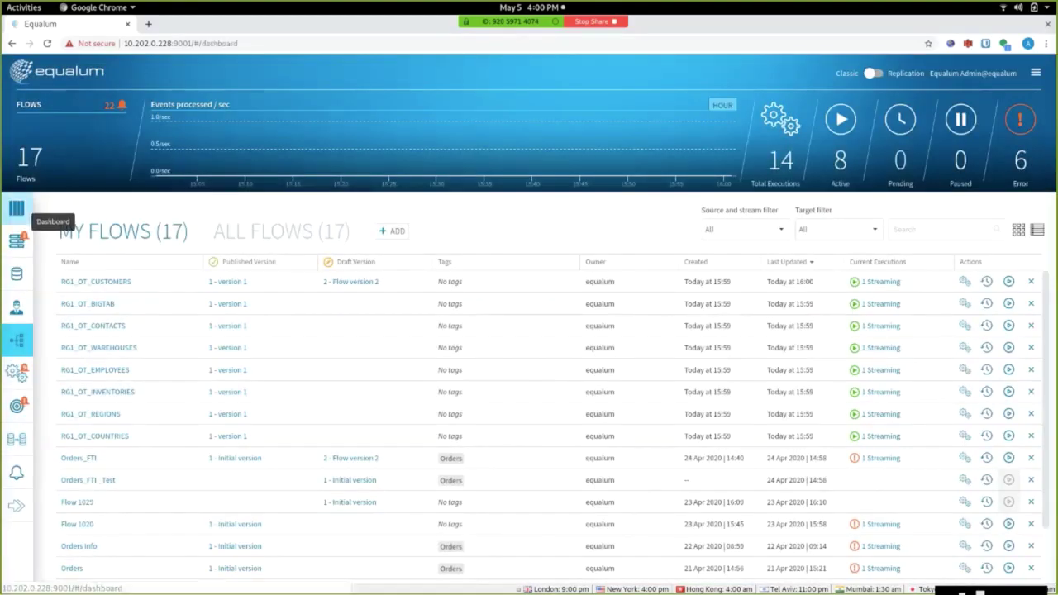